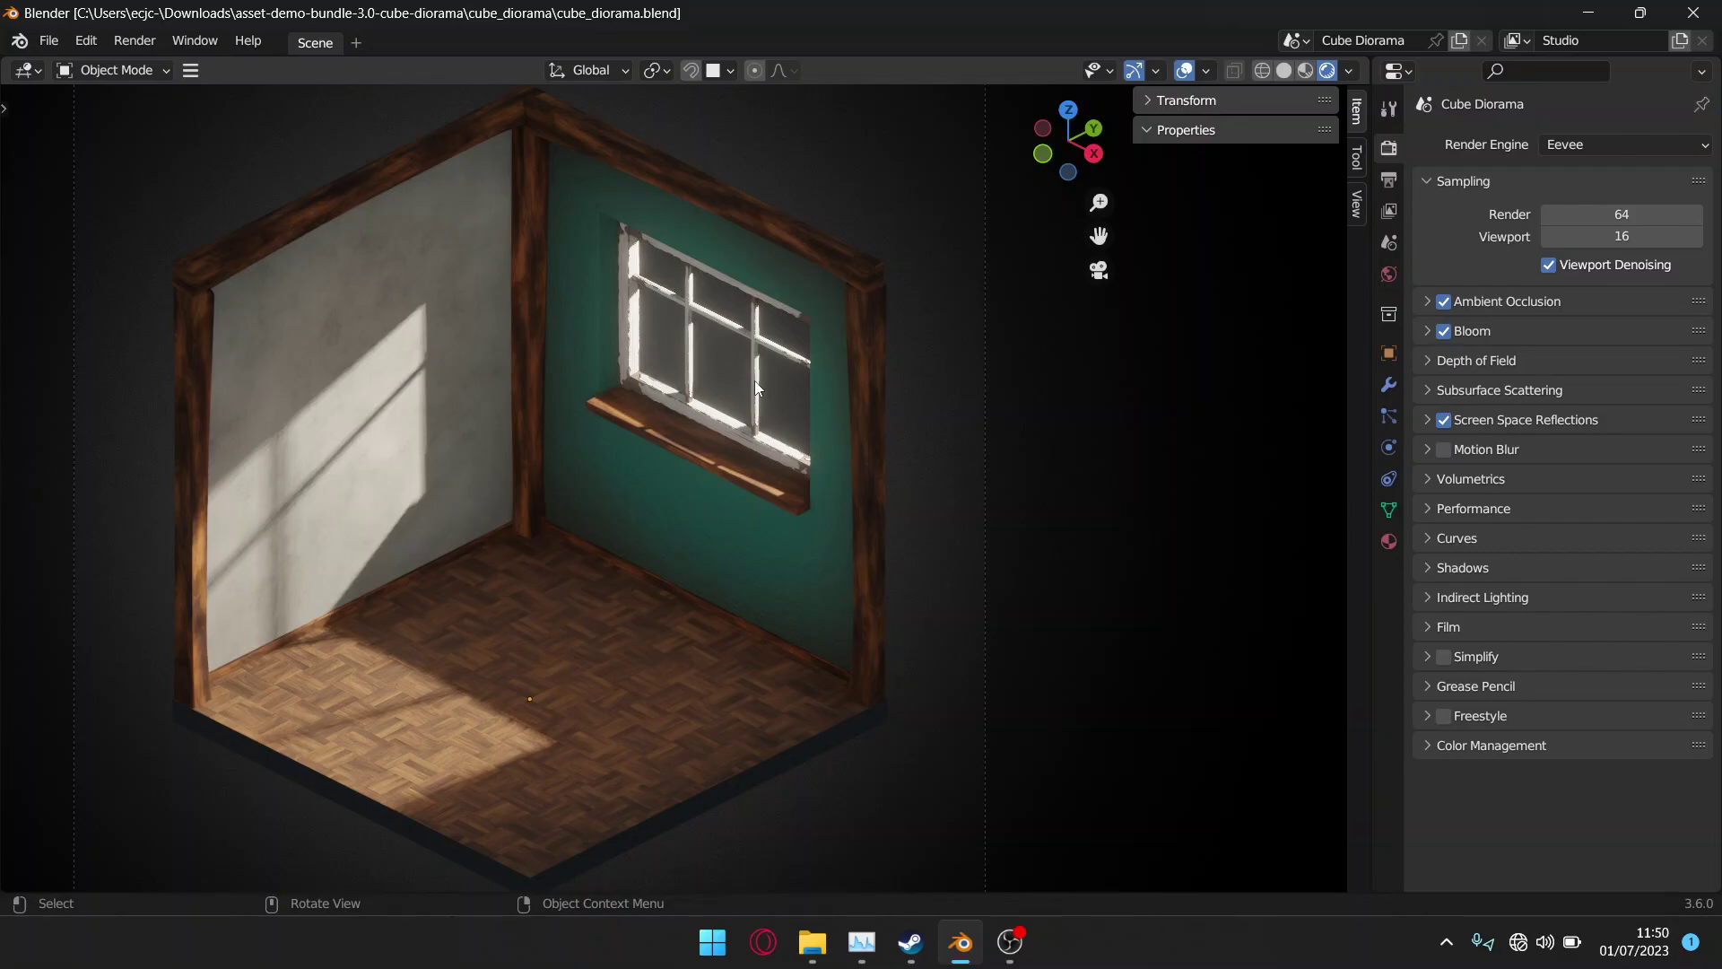
Step: Switch the viewport shading from Rendered to Solid using the Z pie menu
key("z")
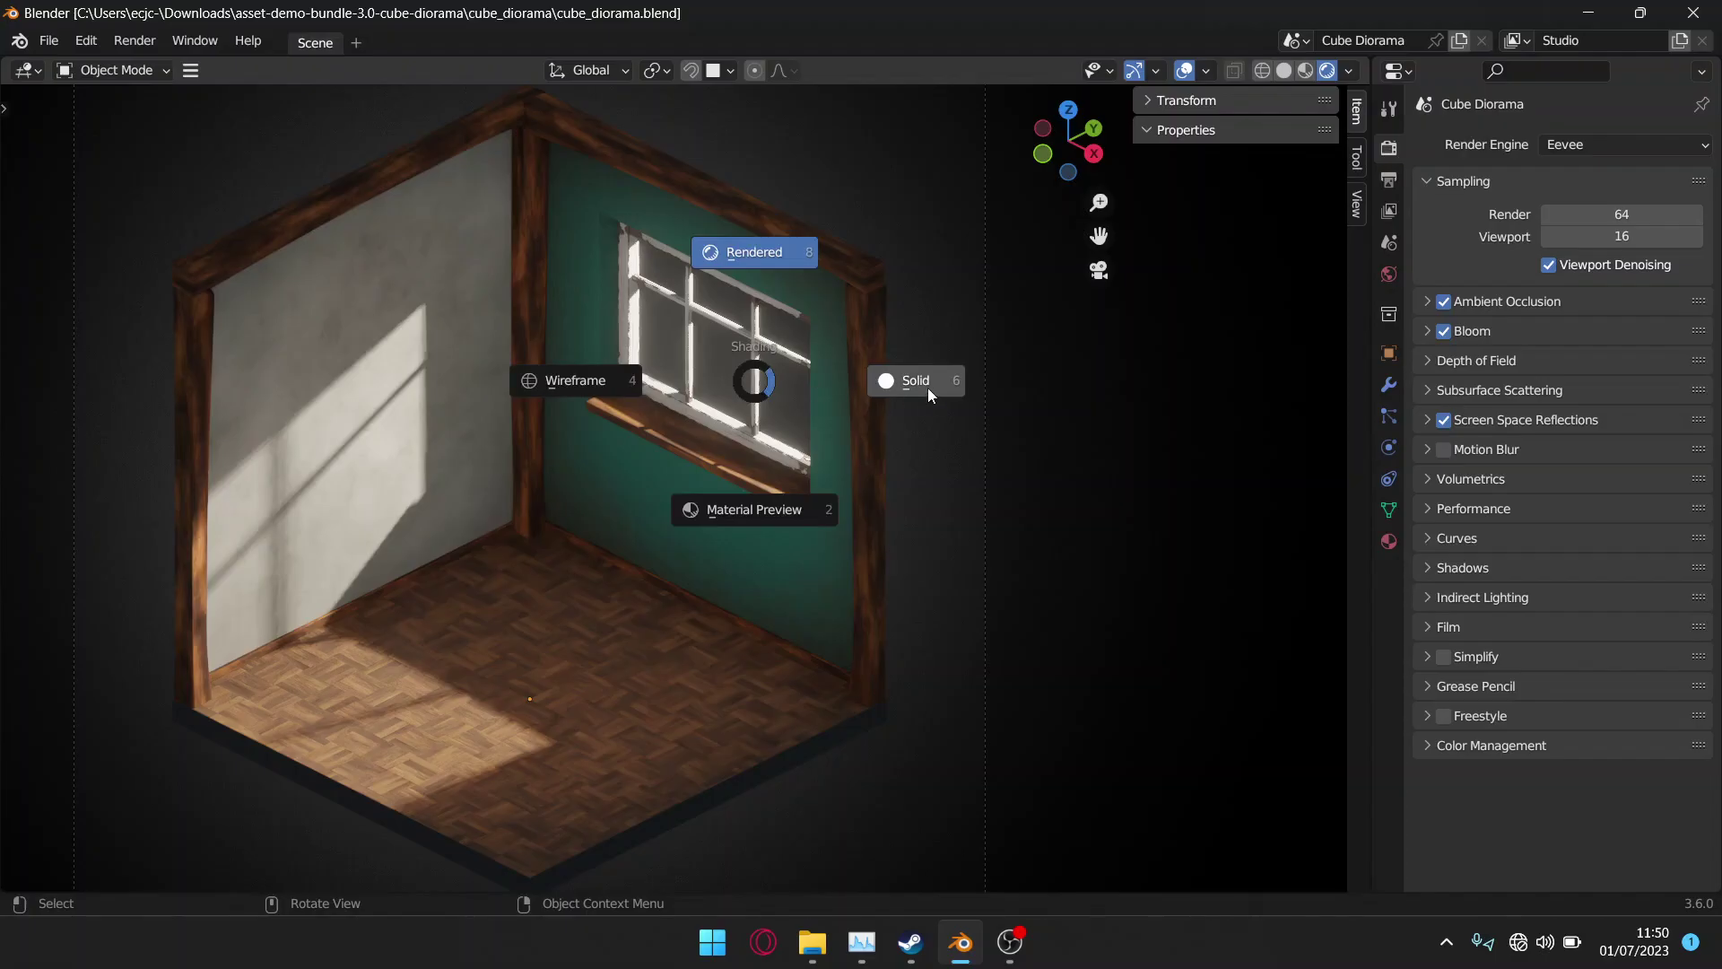
left_click(928, 387)
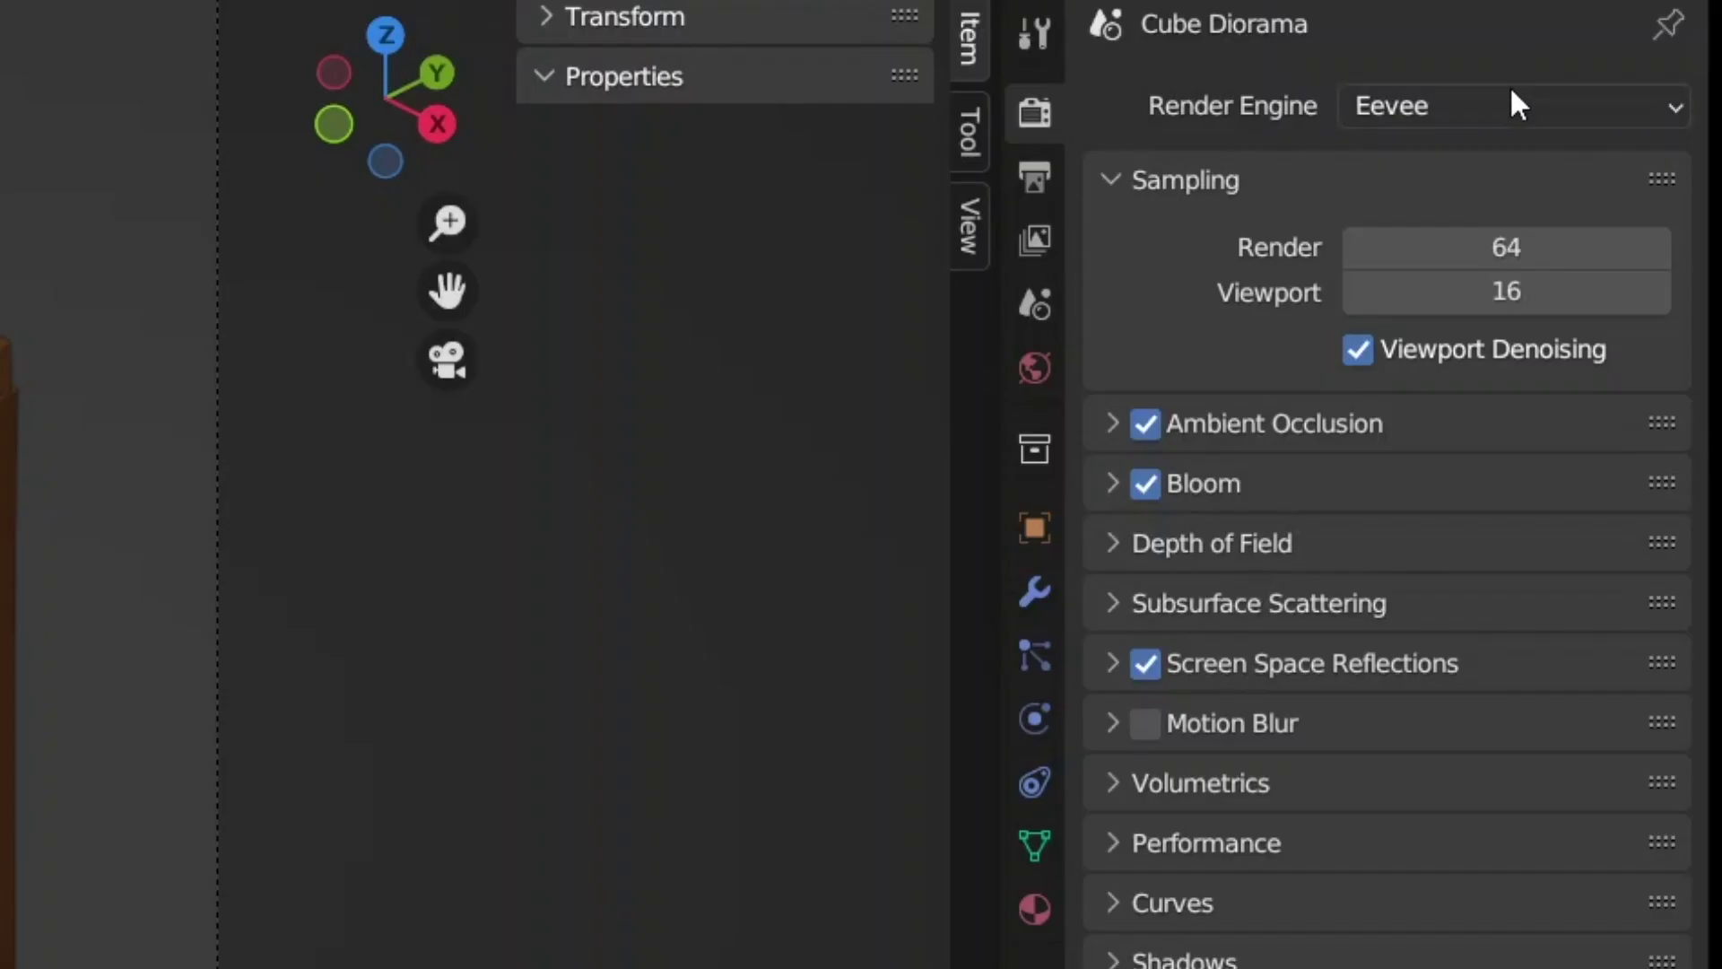
Step: Keep Eevee as render engine, set viewport samples to 8 and disable Viewport Denoising
left_click(1624, 143)
left_click(1433, 149)
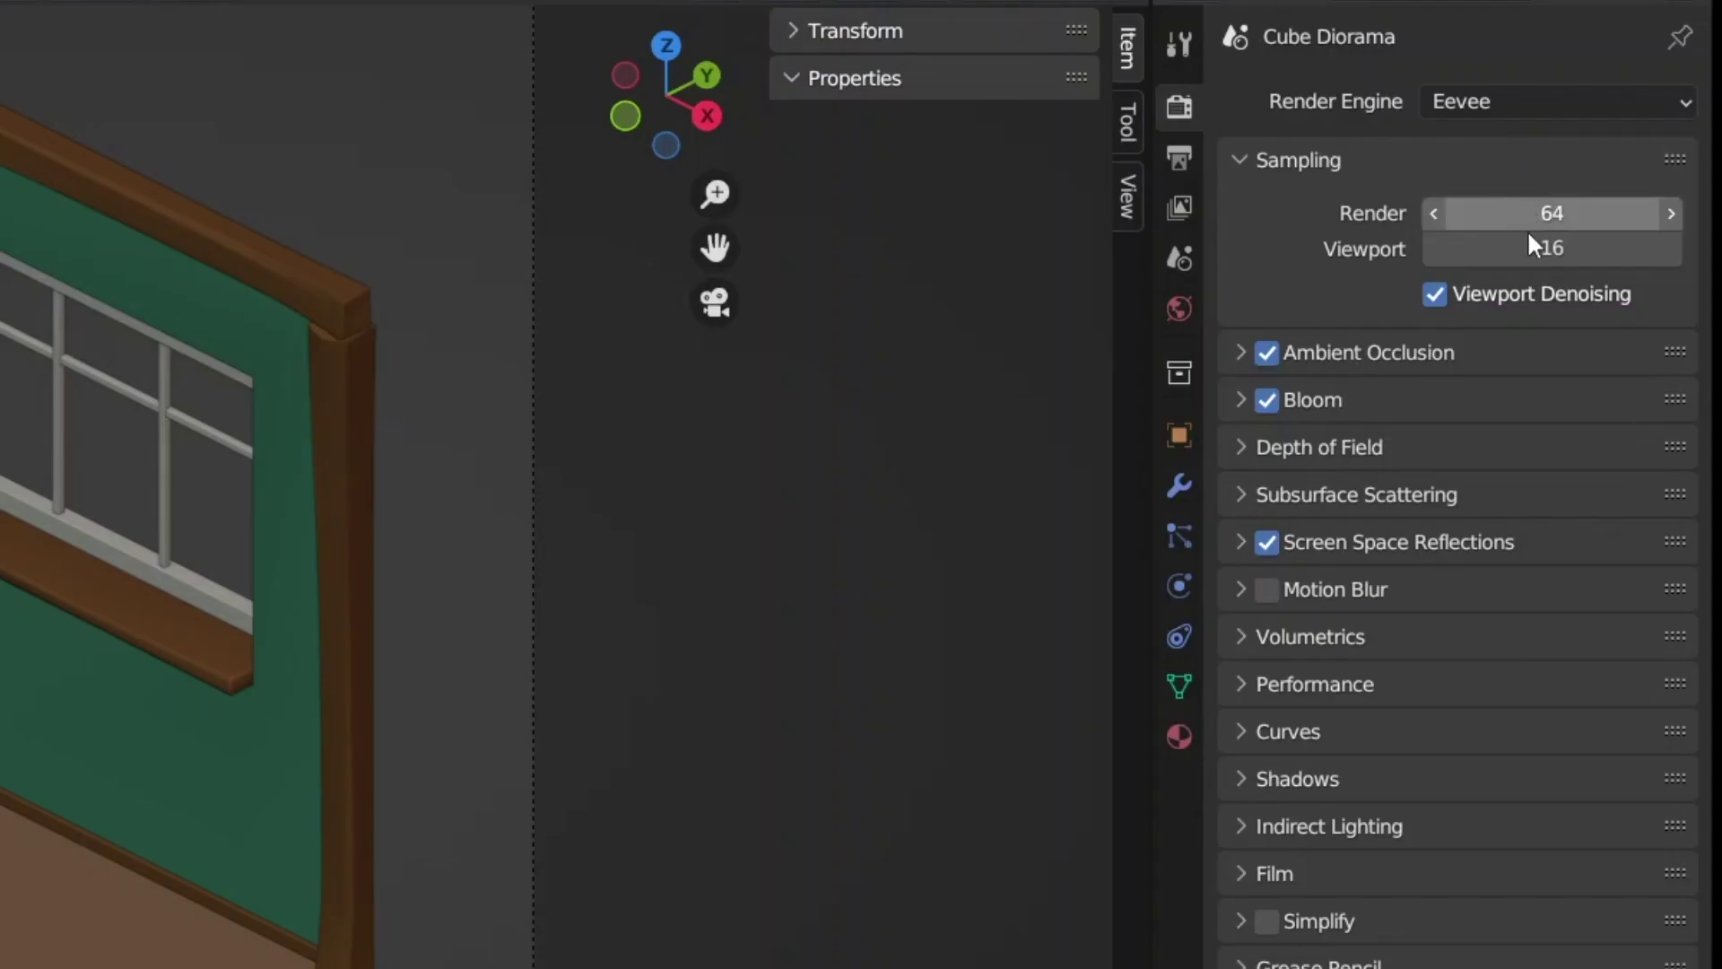
left_click(1537, 251)
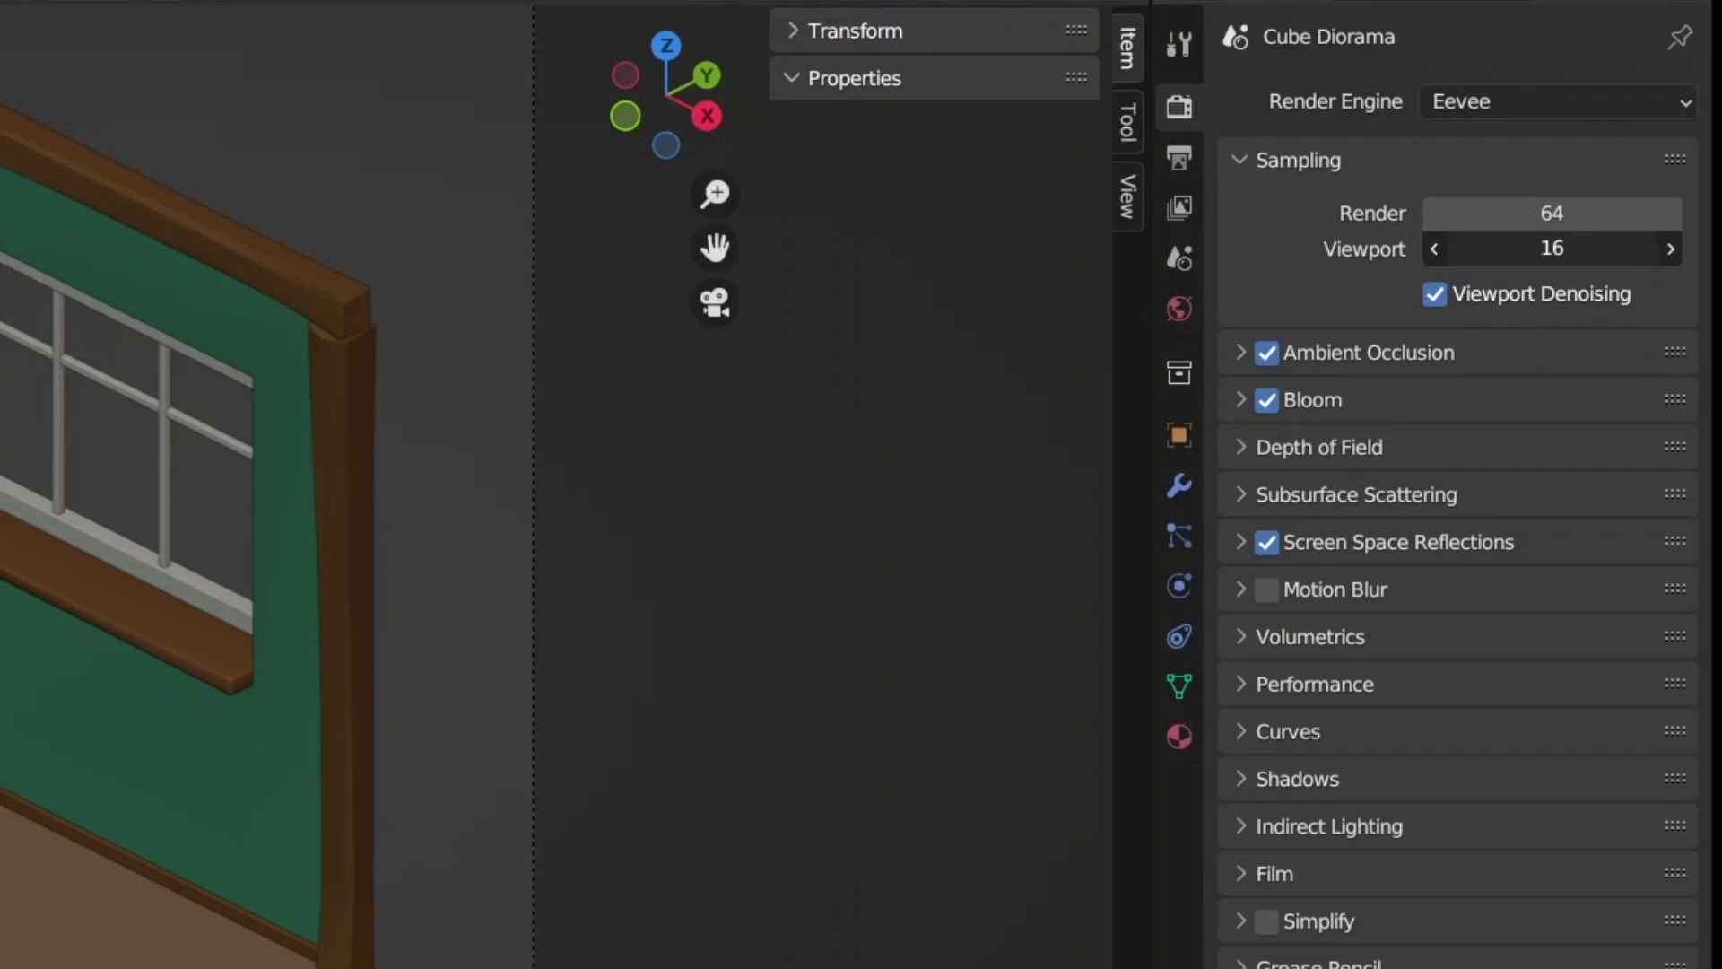
type("8")
key("Return")
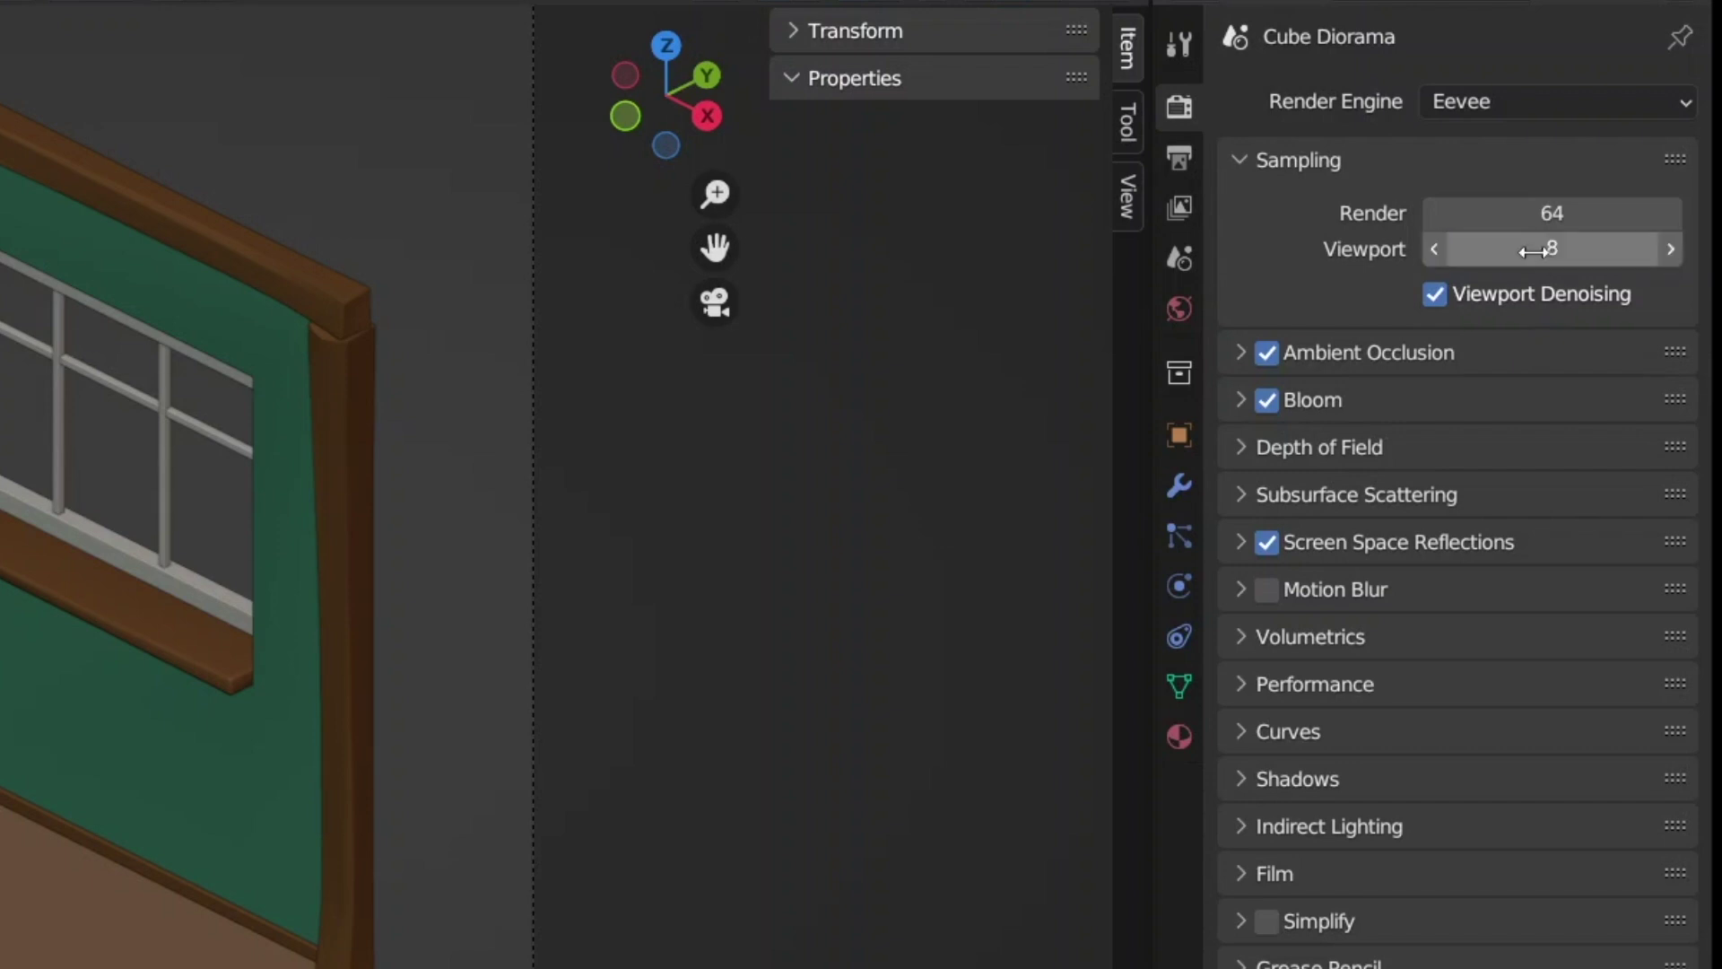
left_click(1522, 298)
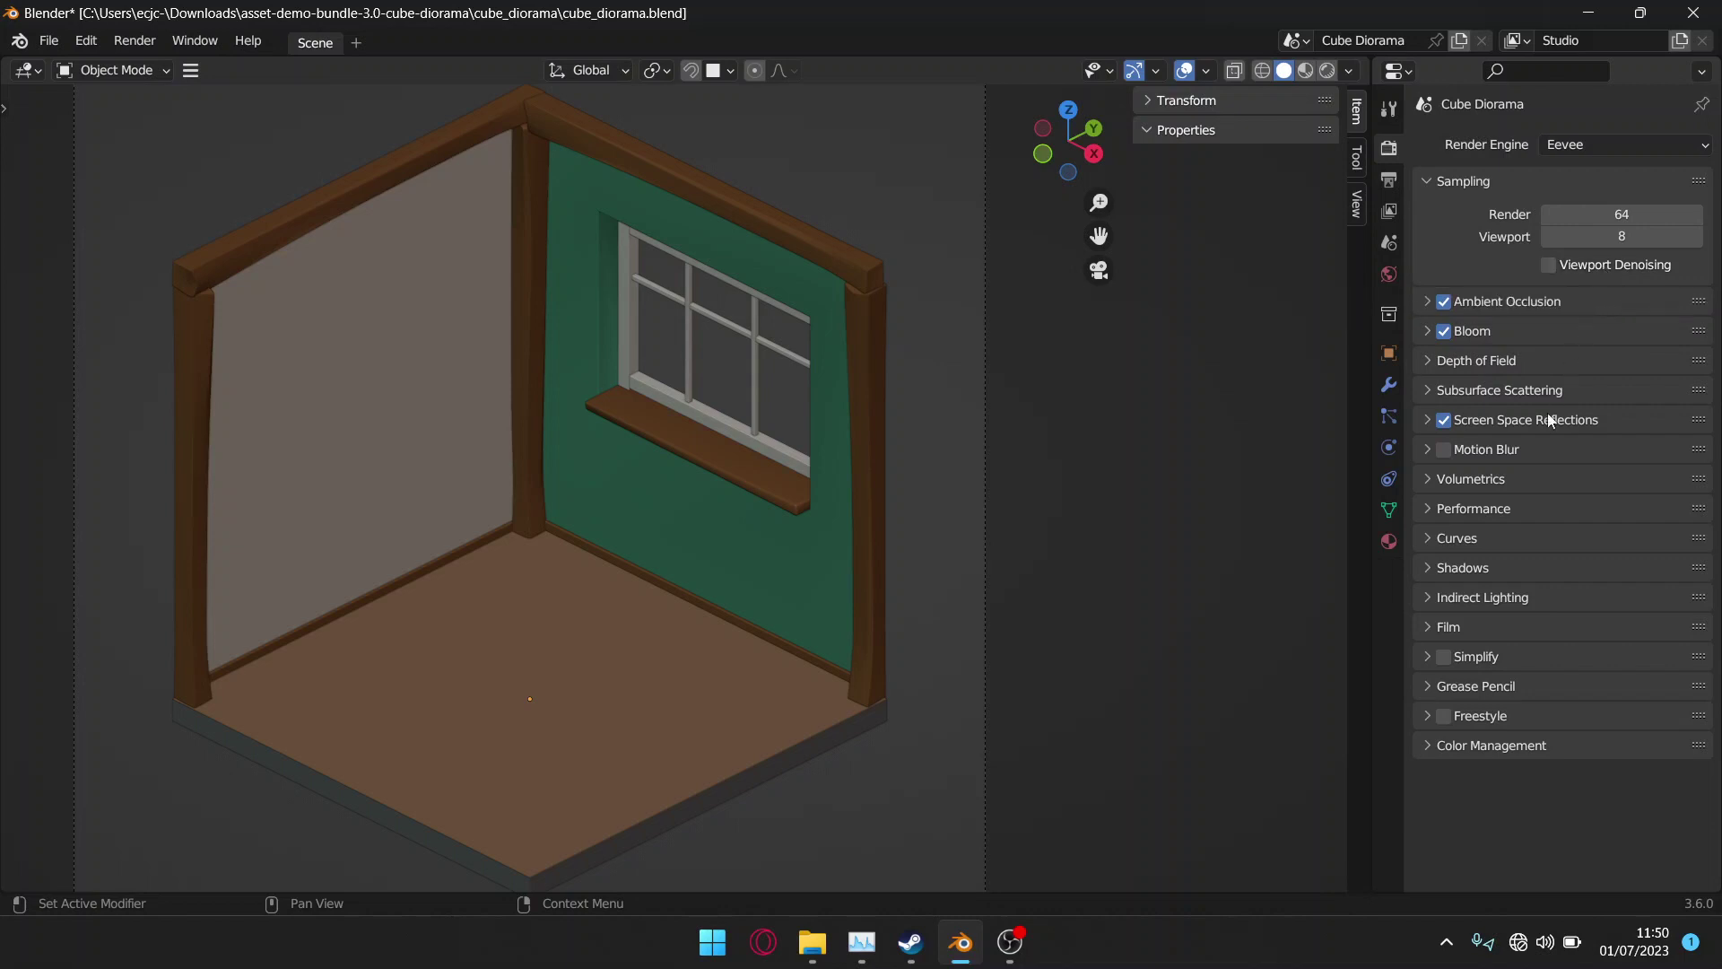
Step: Enable Simplify and set viewport Max Subdivision to 3
left_click(1444, 660)
left_click(1429, 656)
scroll(1430, 657, "down", 4)
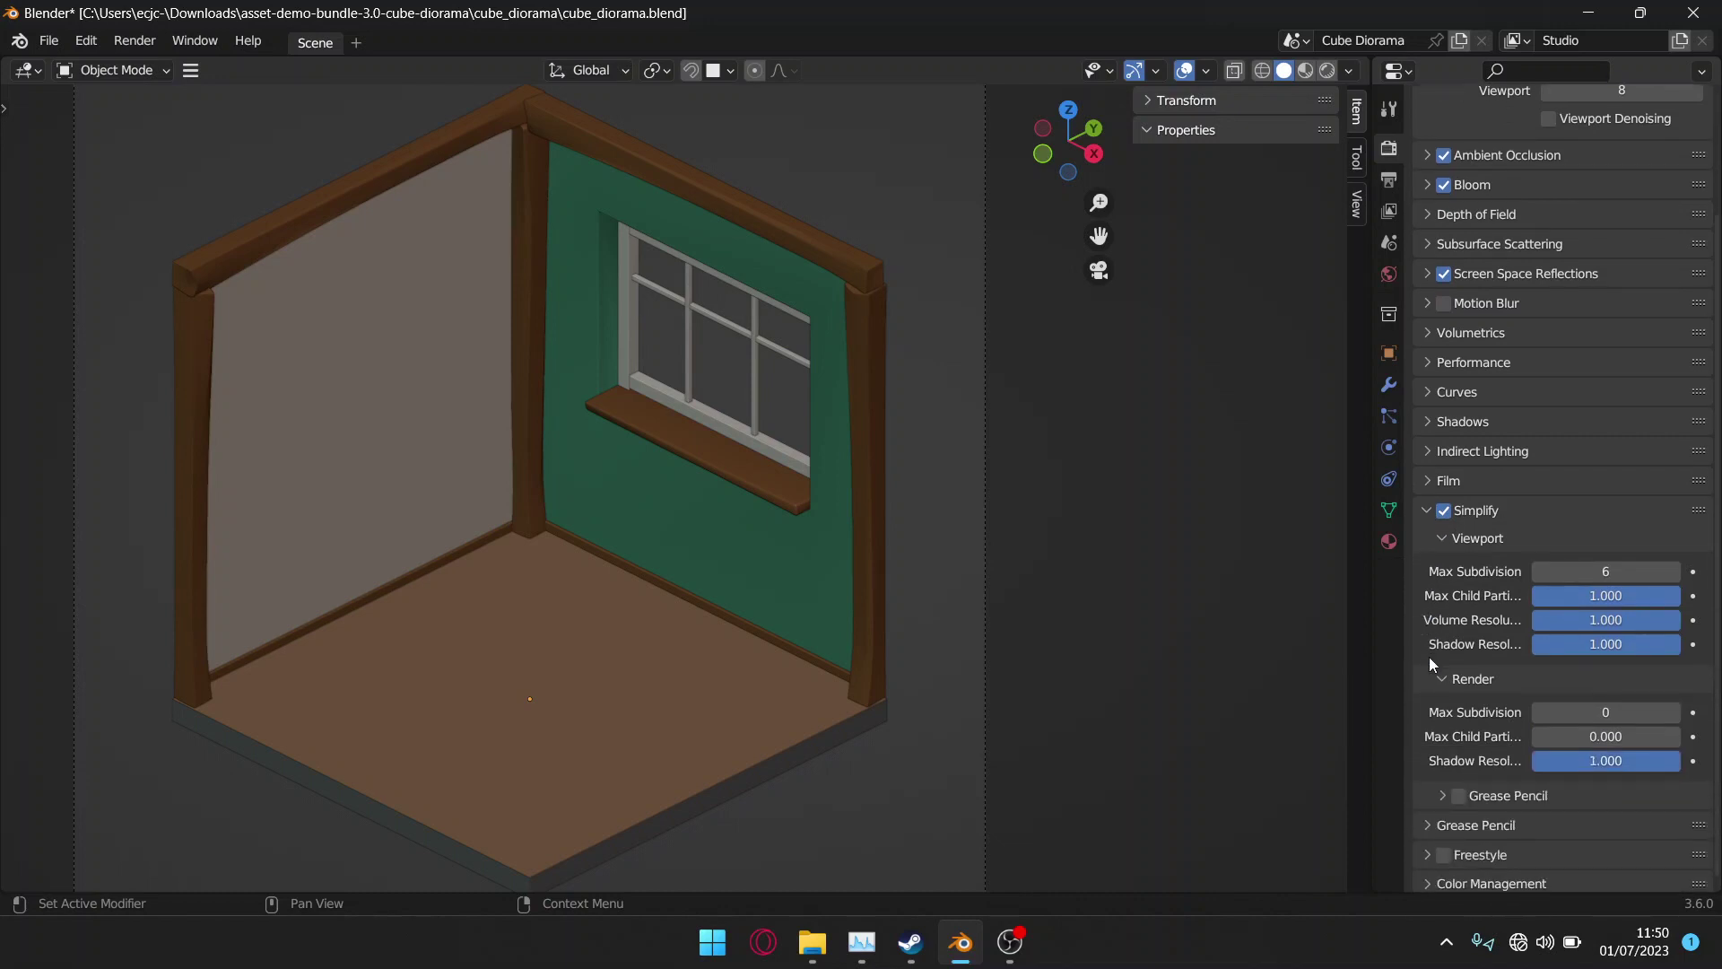
left_click(1627, 571)
type("3")
key("Return")
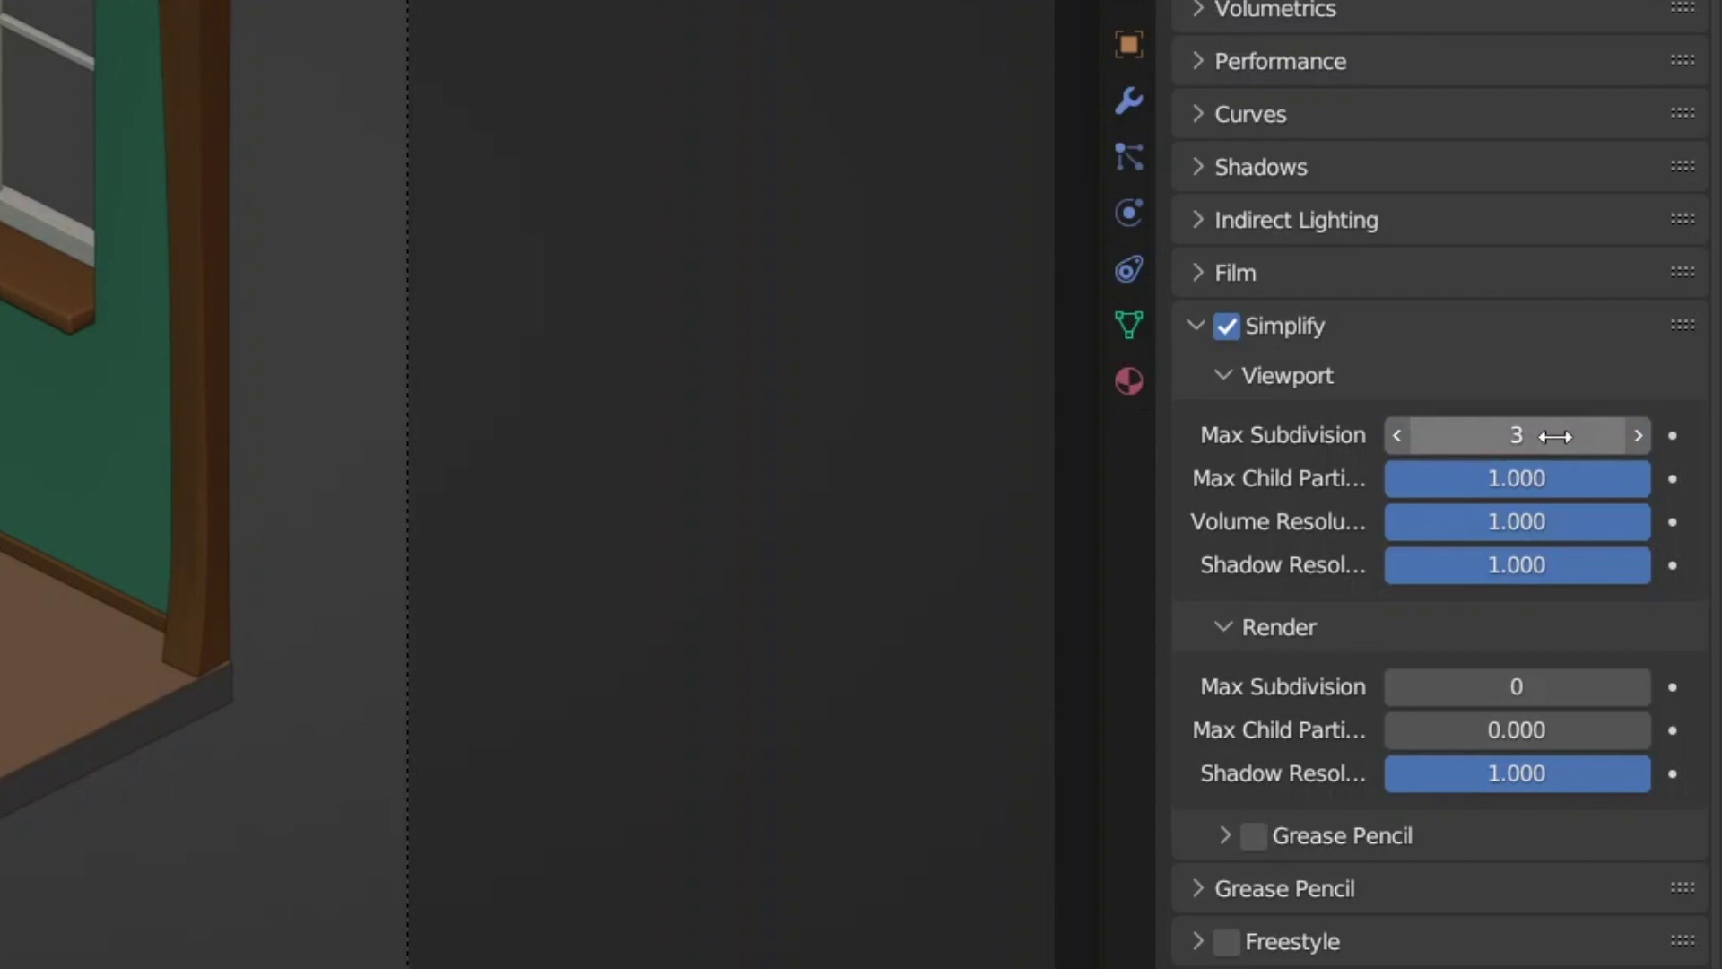
Step: Set viewport Max Child Particles, Volume Resolution and Shadow Resolution each to 0.5
left_click(1550, 484)
type("0.5")
key("Return")
left_click(1502, 519)
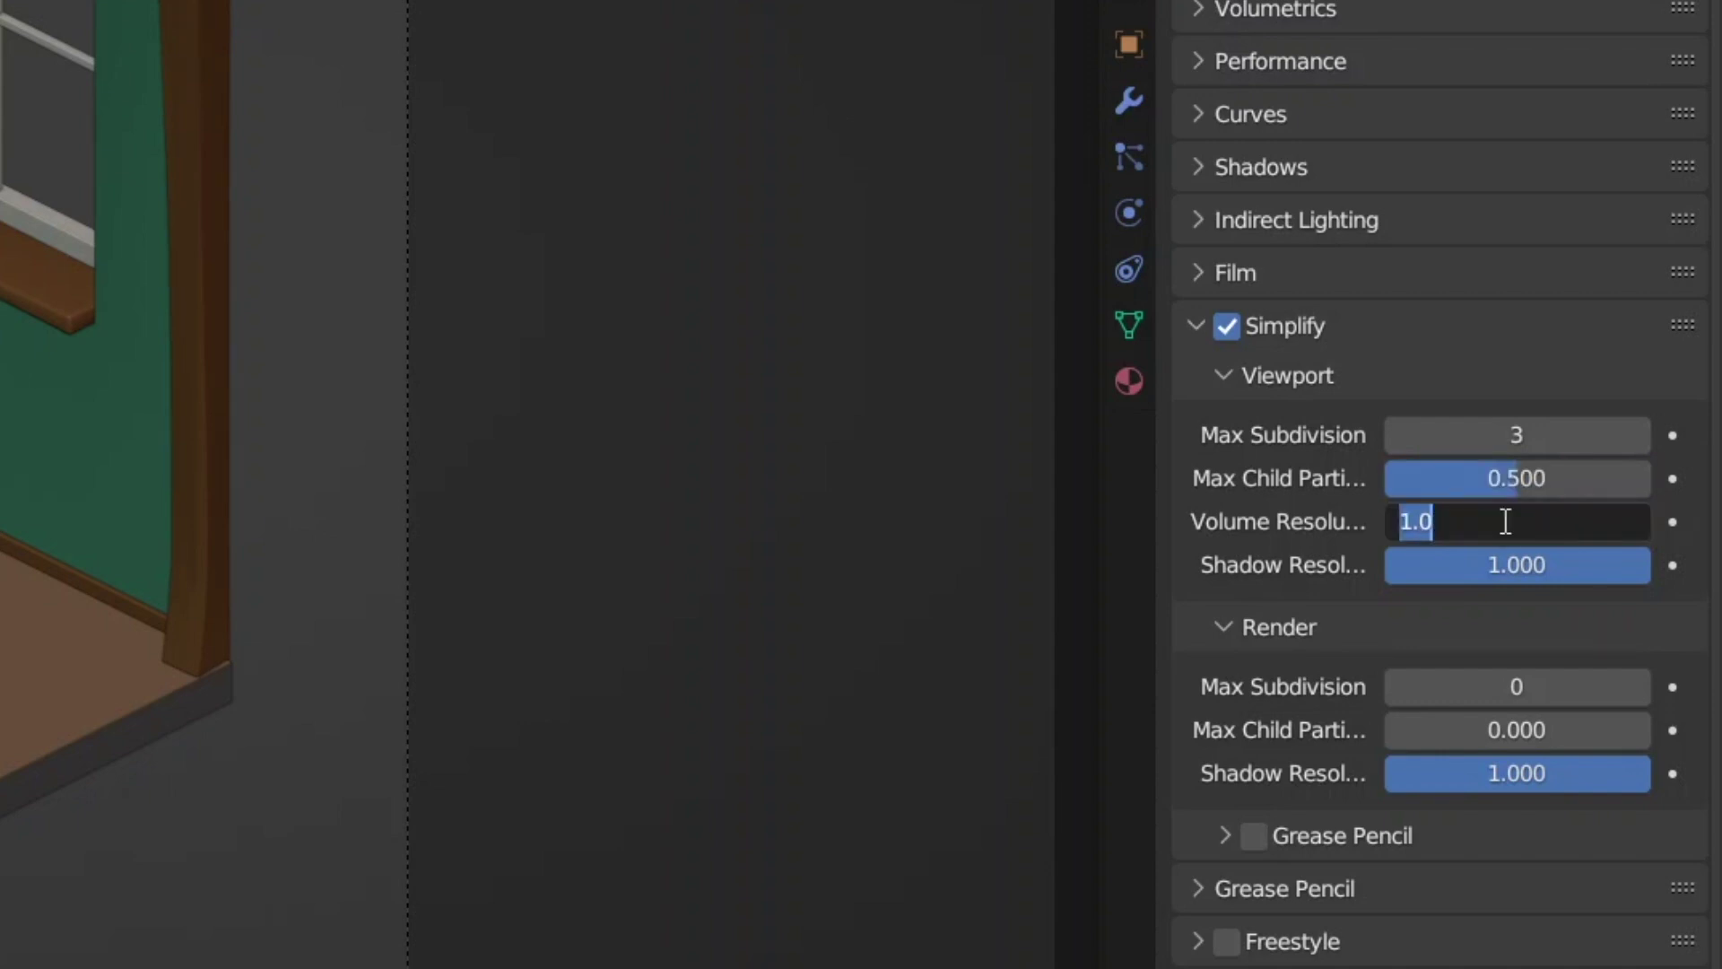
type("0.5")
key("Return")
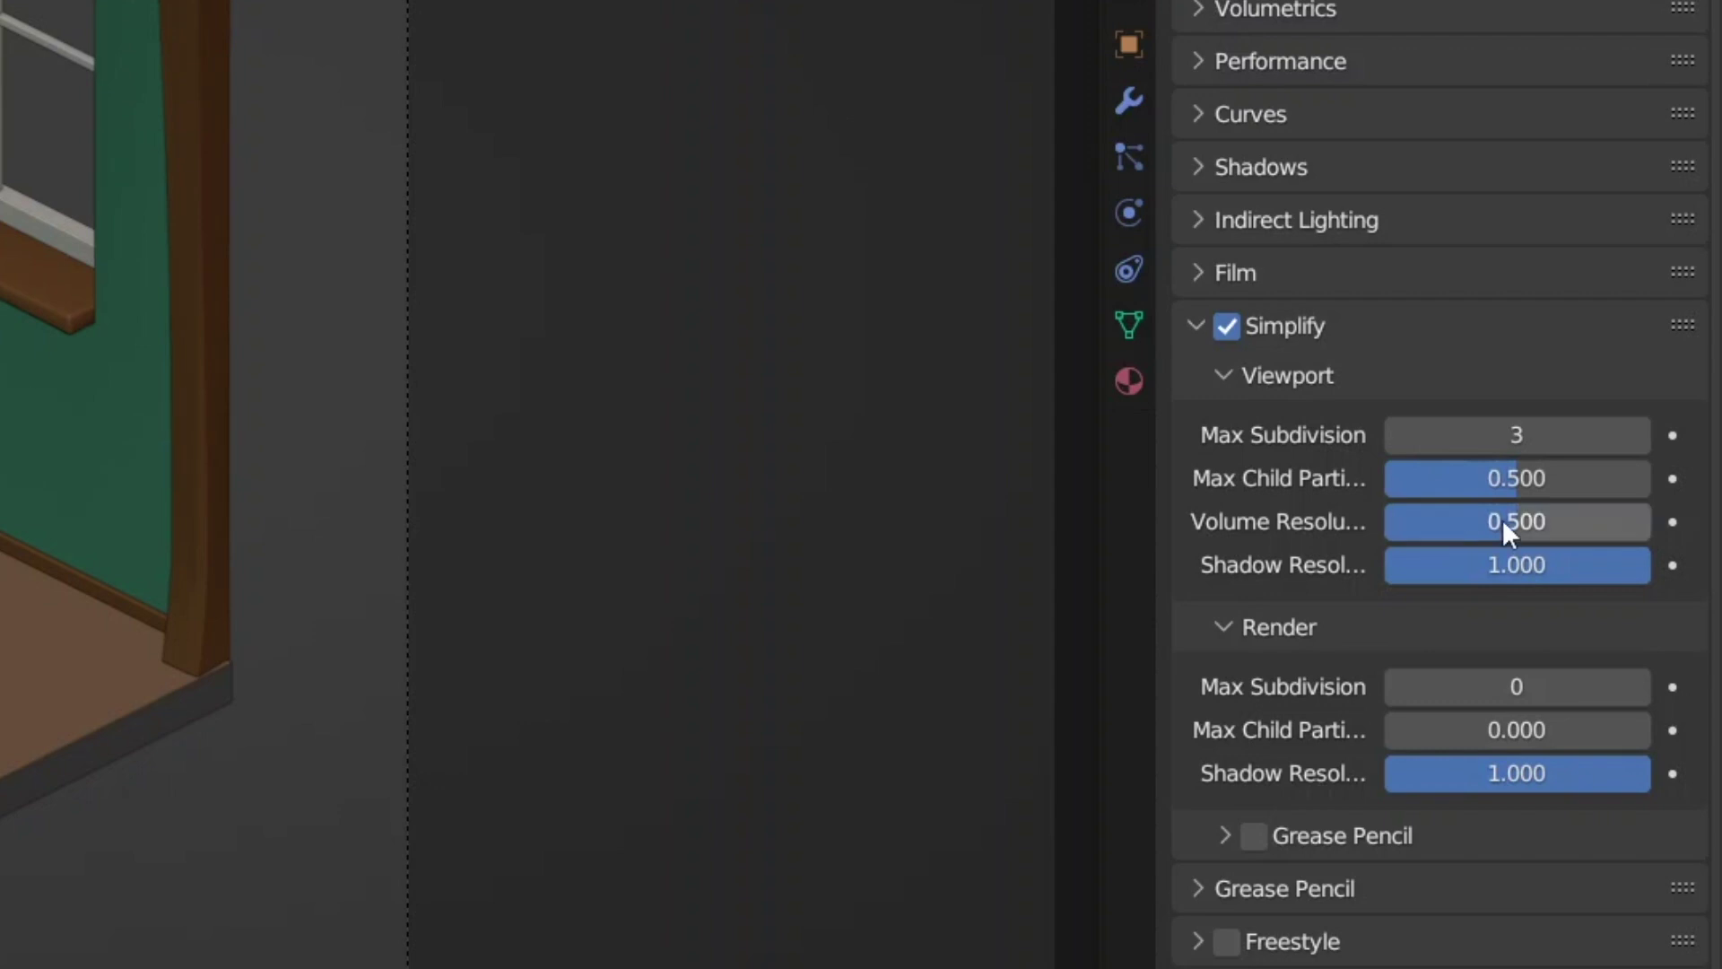
left_click(1502, 563)
type("0.5")
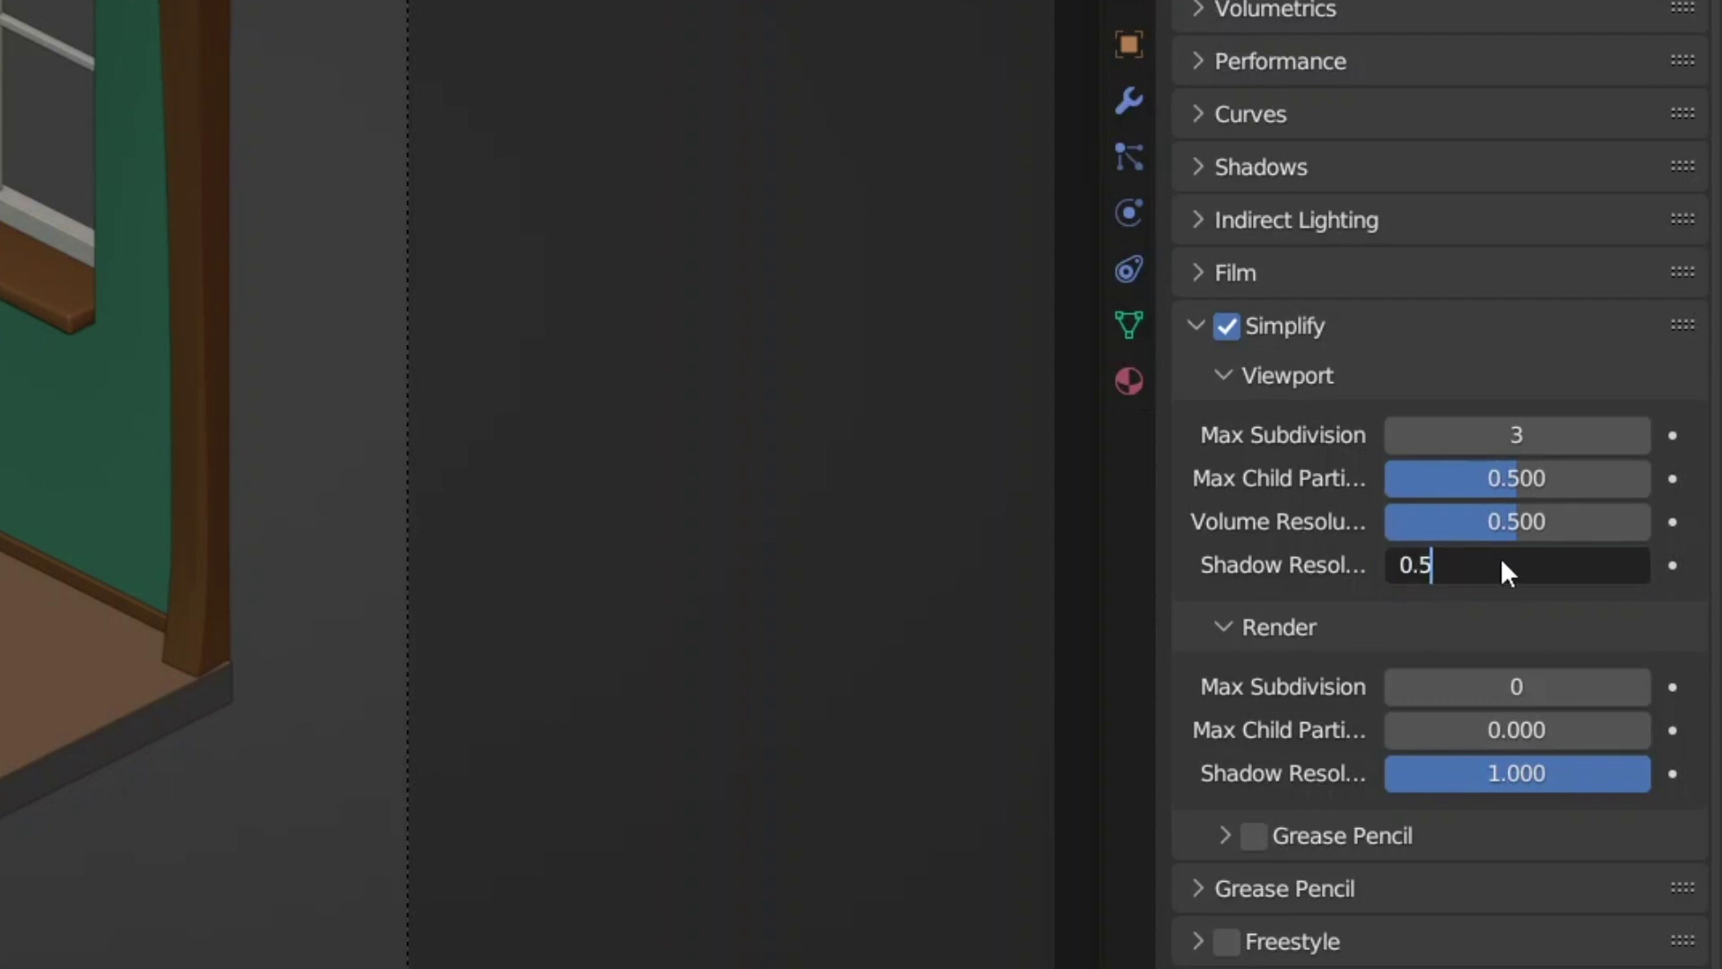
key("Return")
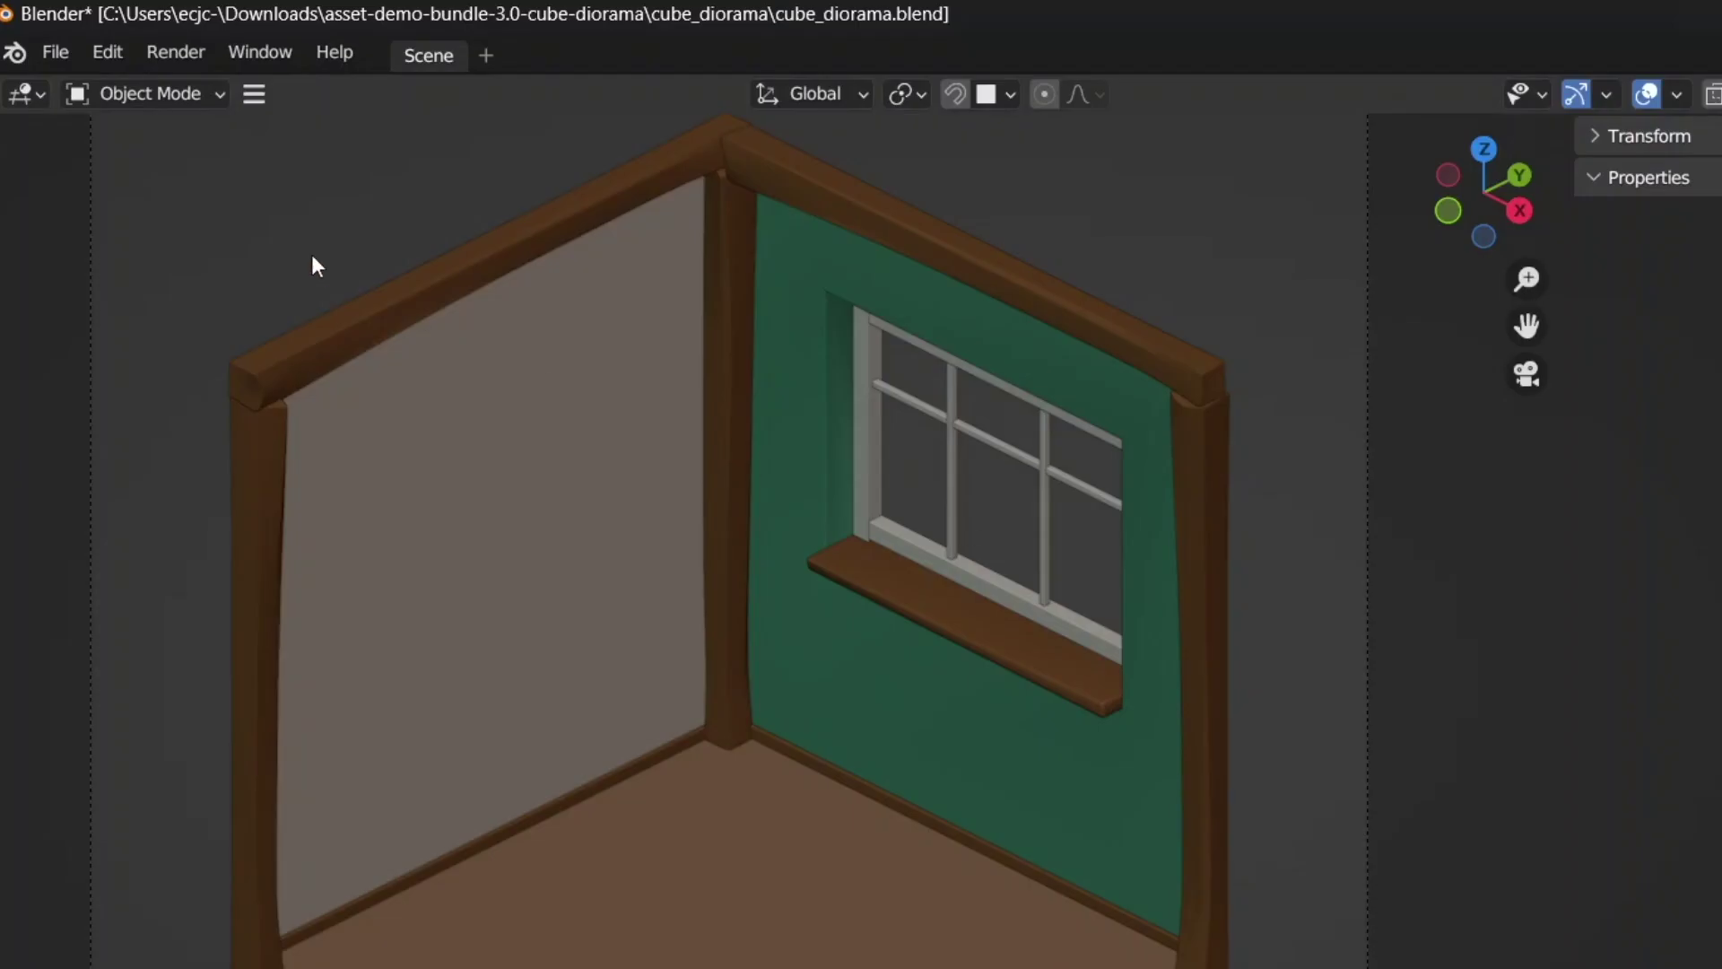
Step: In Preferences > Viewport, set Viewport Anti-Aliasing to Single Pass Anti-Aliasing
left_click(120, 48)
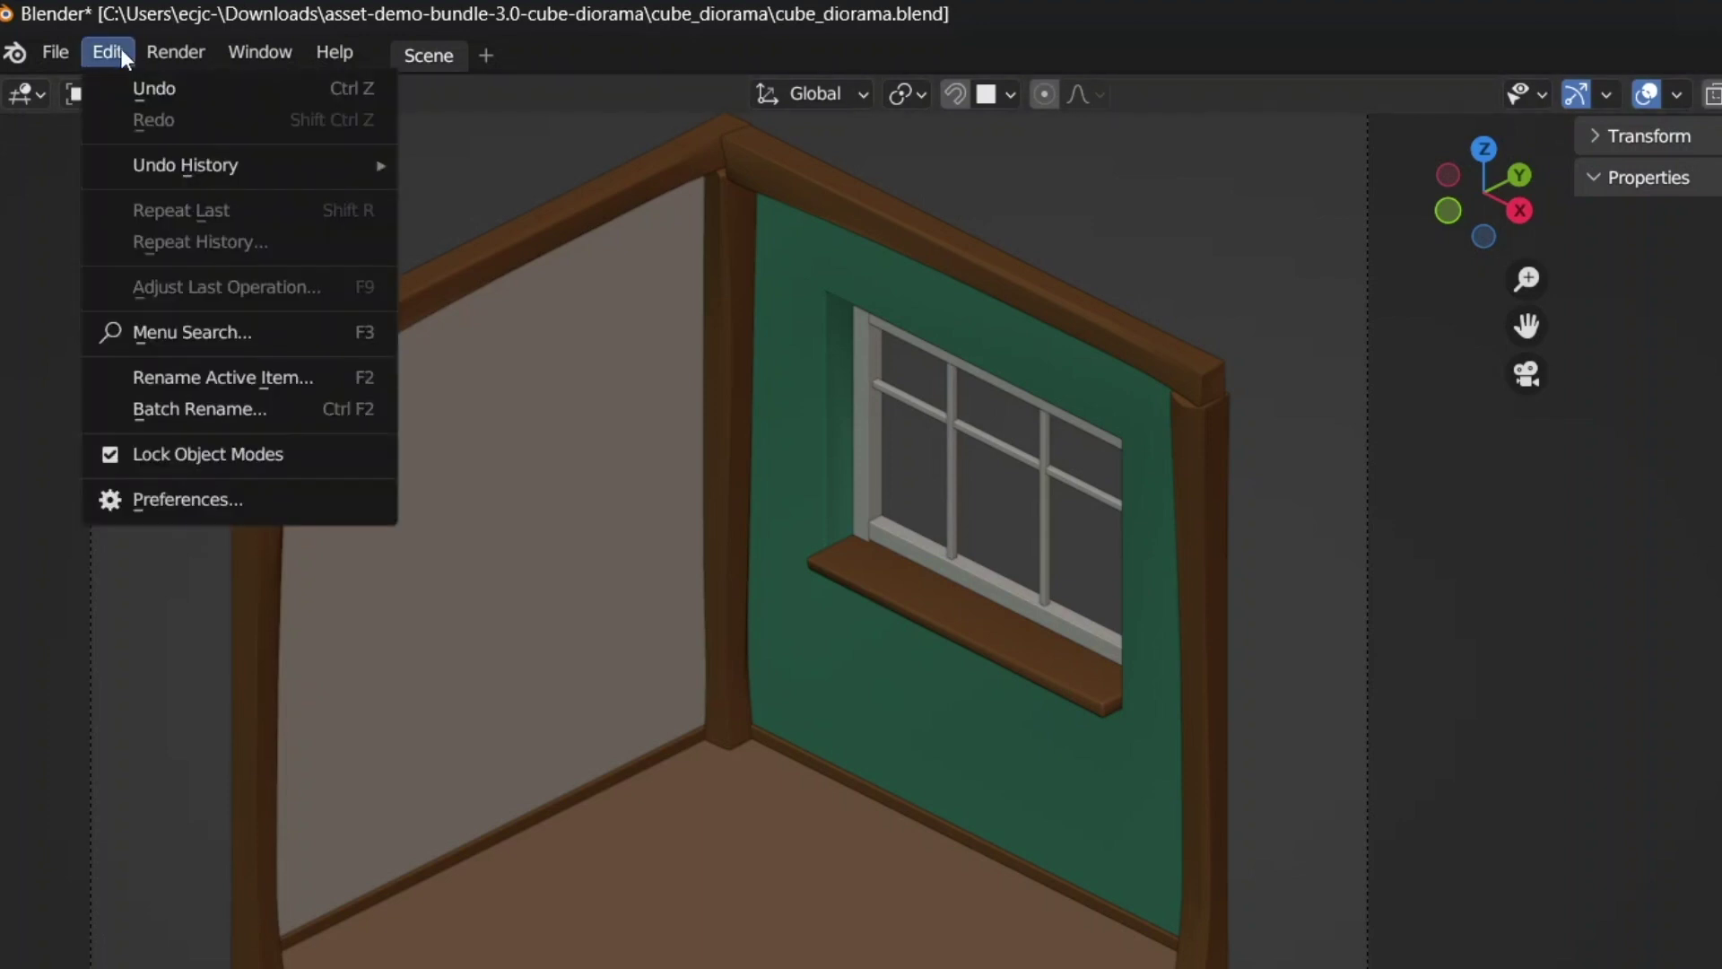
left_click(207, 496)
left_click(117, 188)
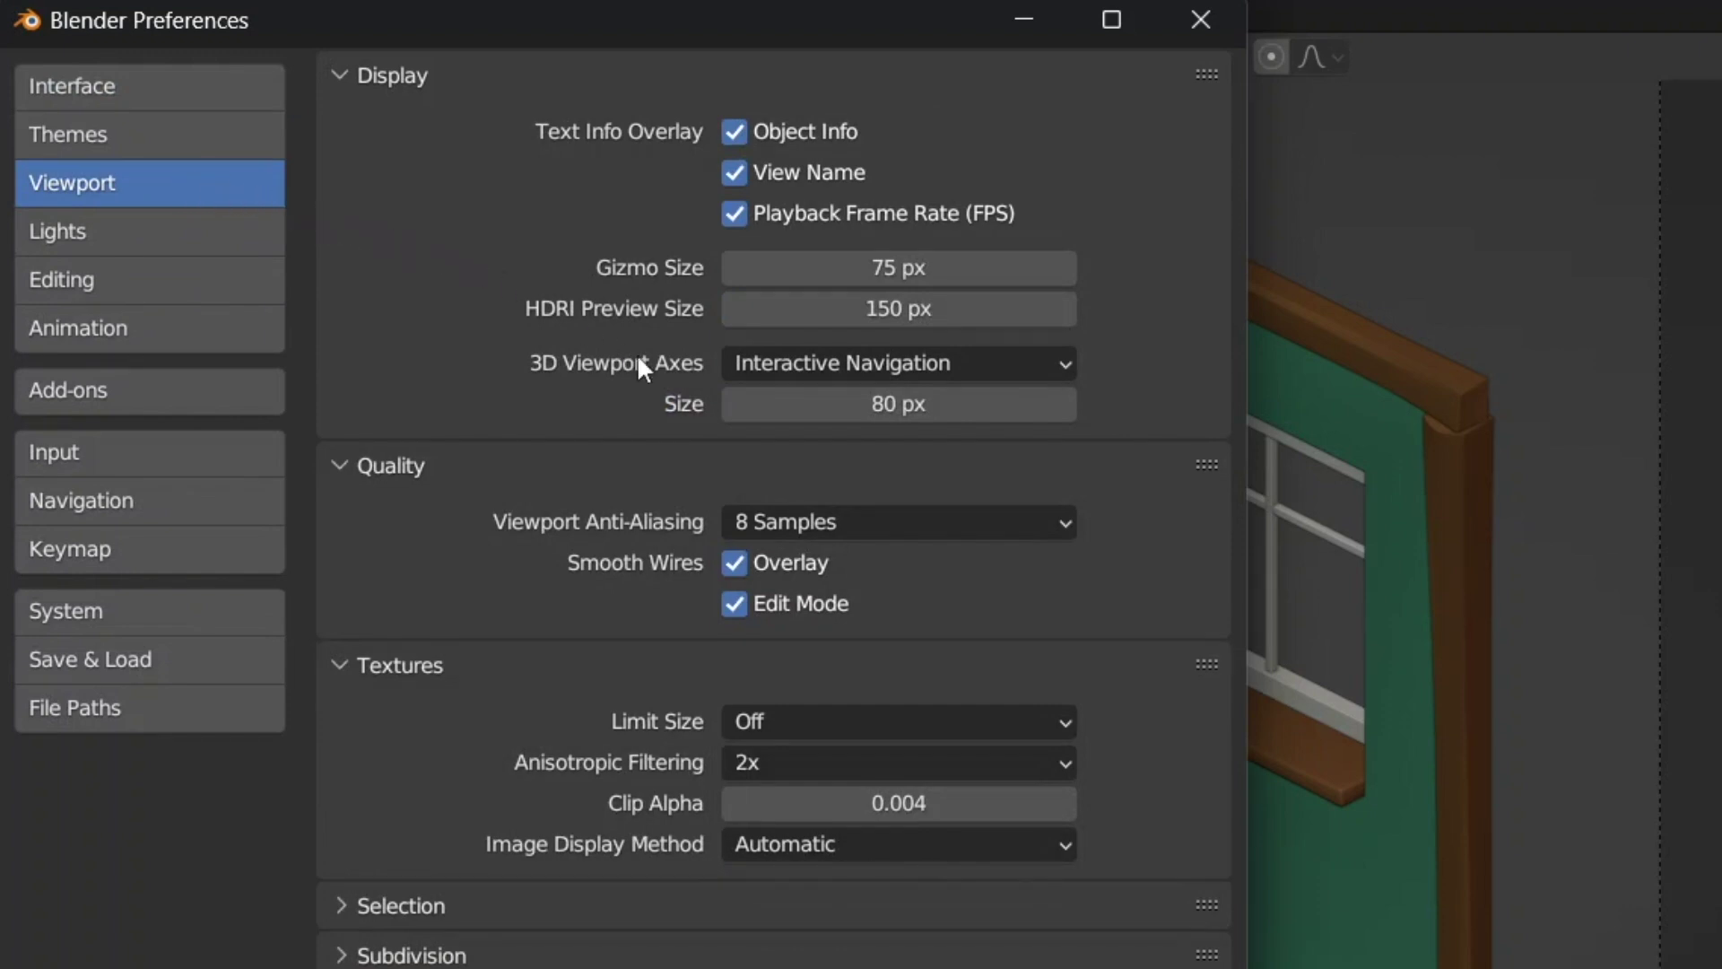
left_click(811, 513)
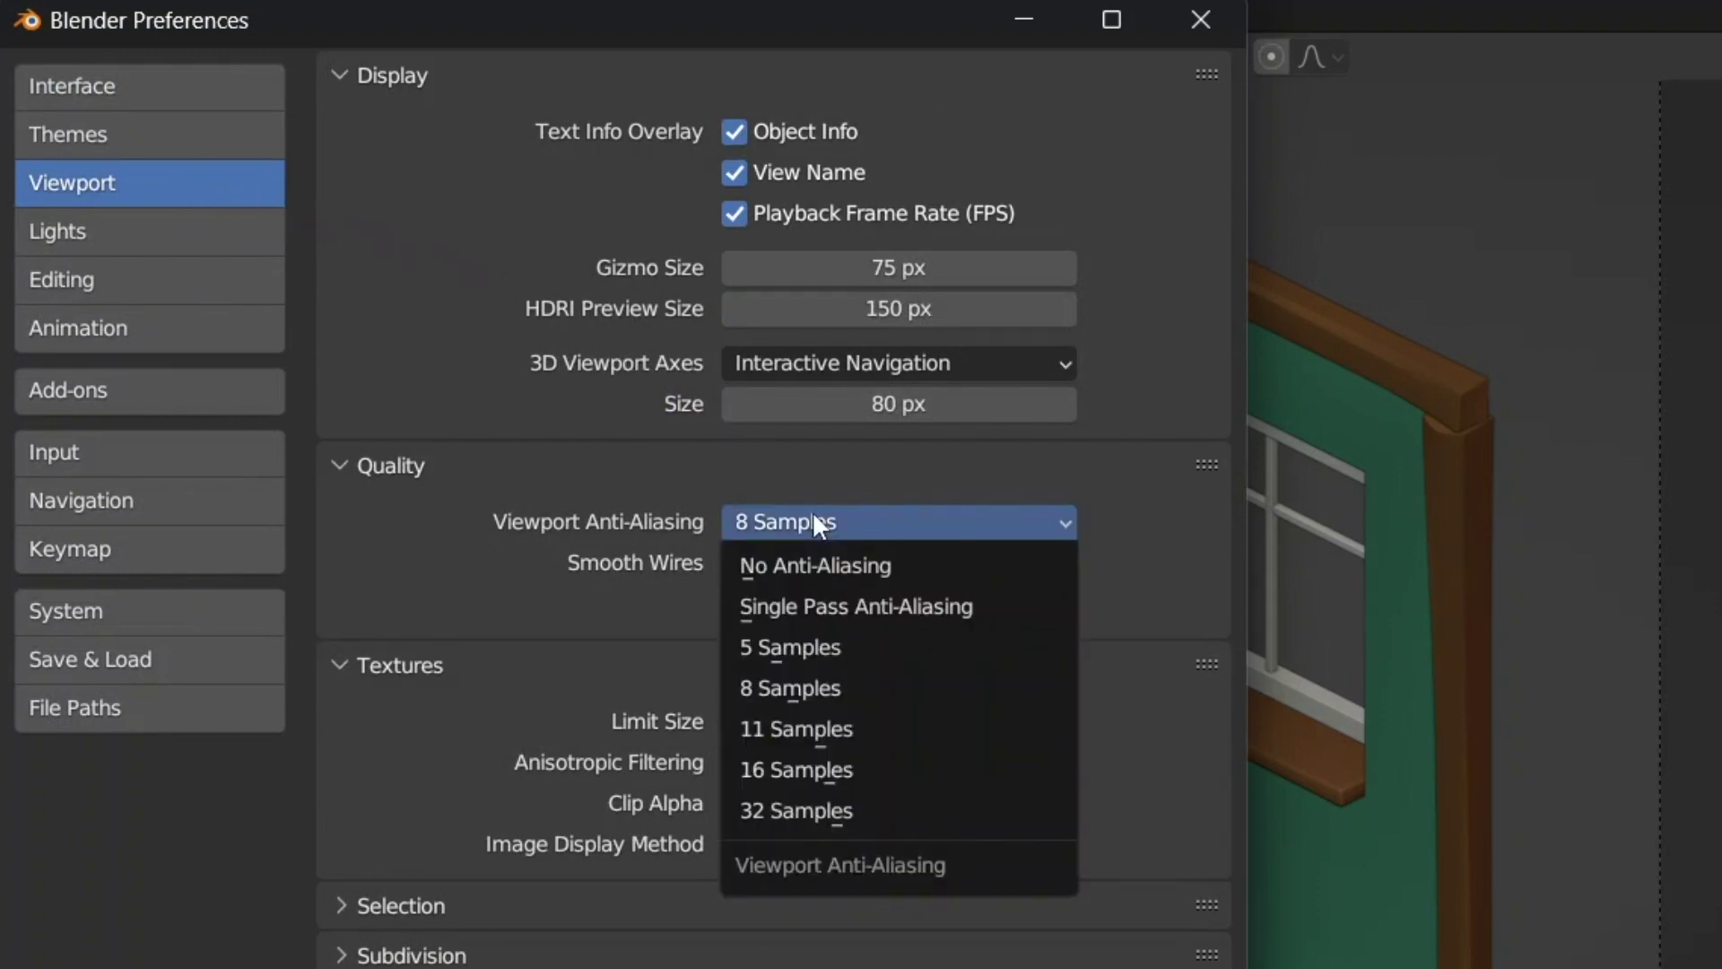
left_click(818, 613)
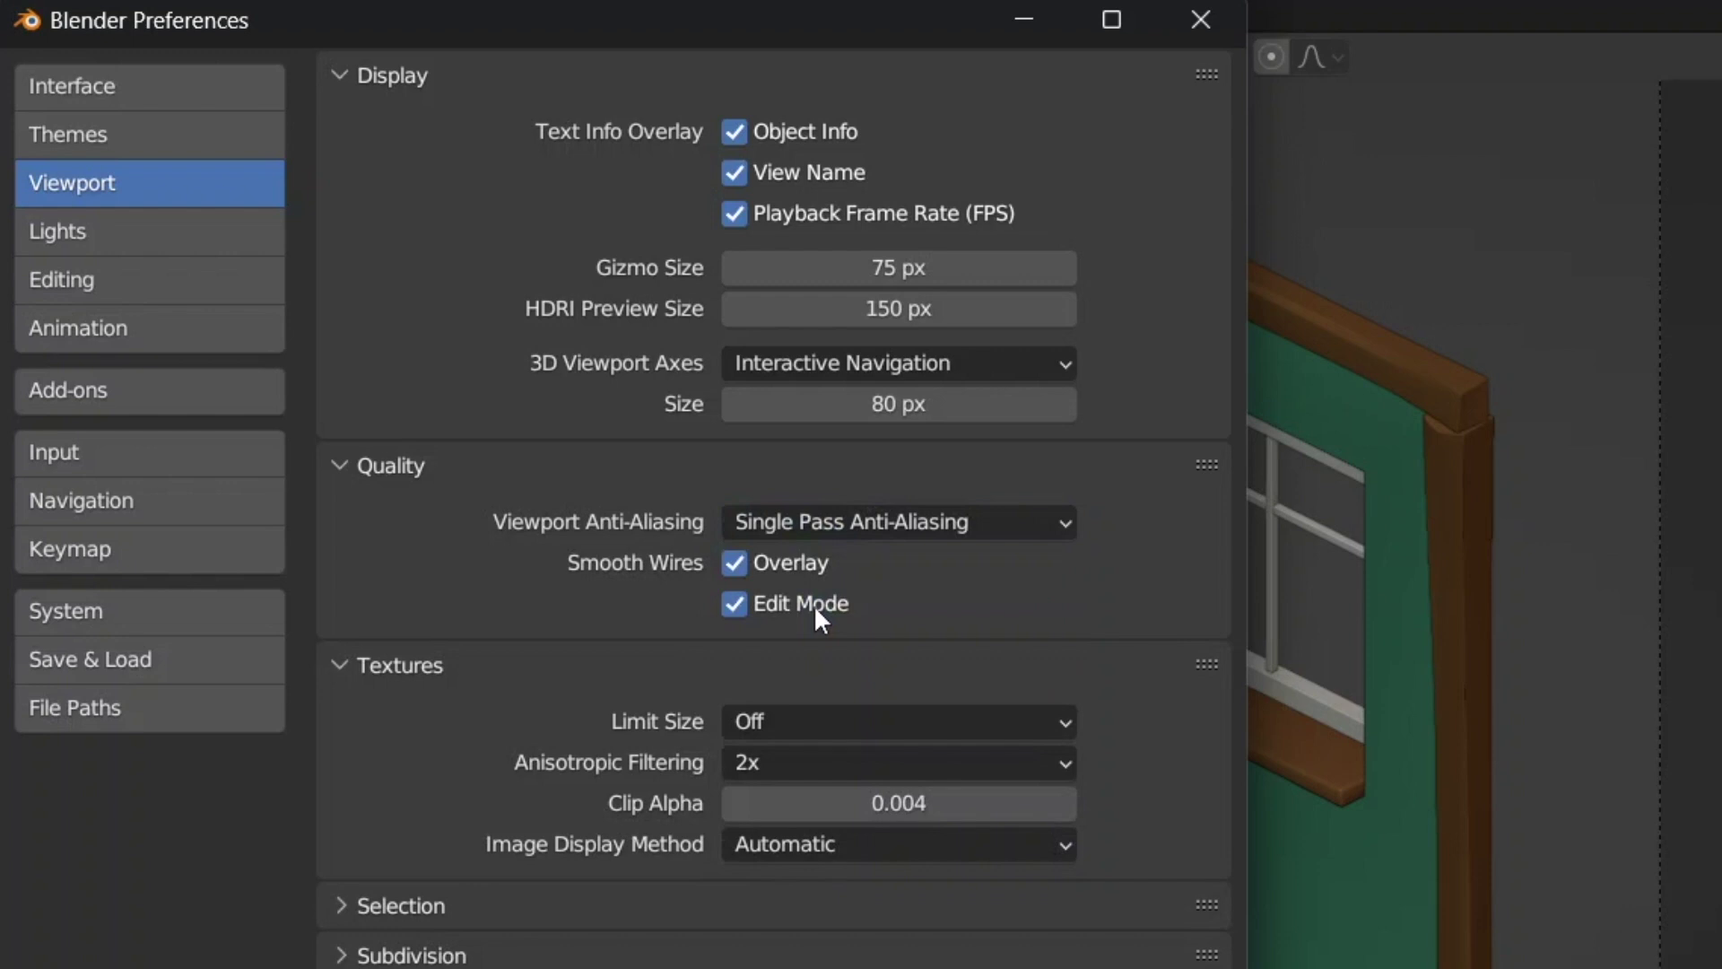
left_click(818, 765)
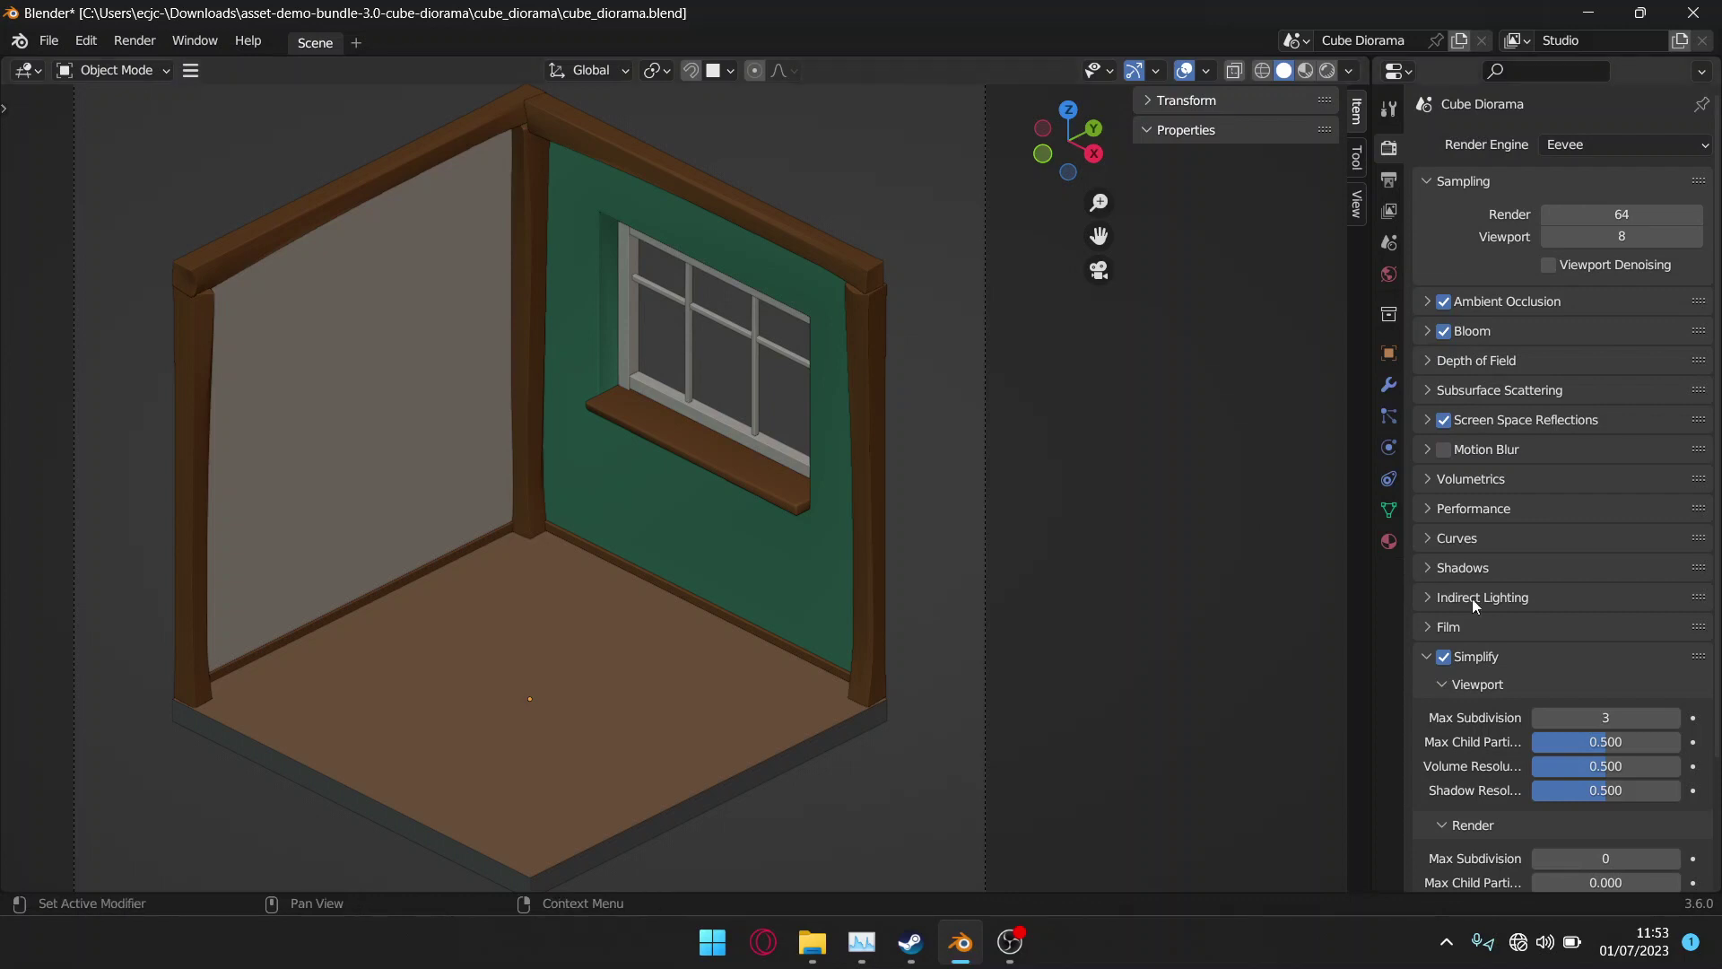
Step: Set Simplify render Max Subdivision 5, Max Child Particles 0.8 and Shadow Resolution 0.8
scroll(1473, 600, "down", 4)
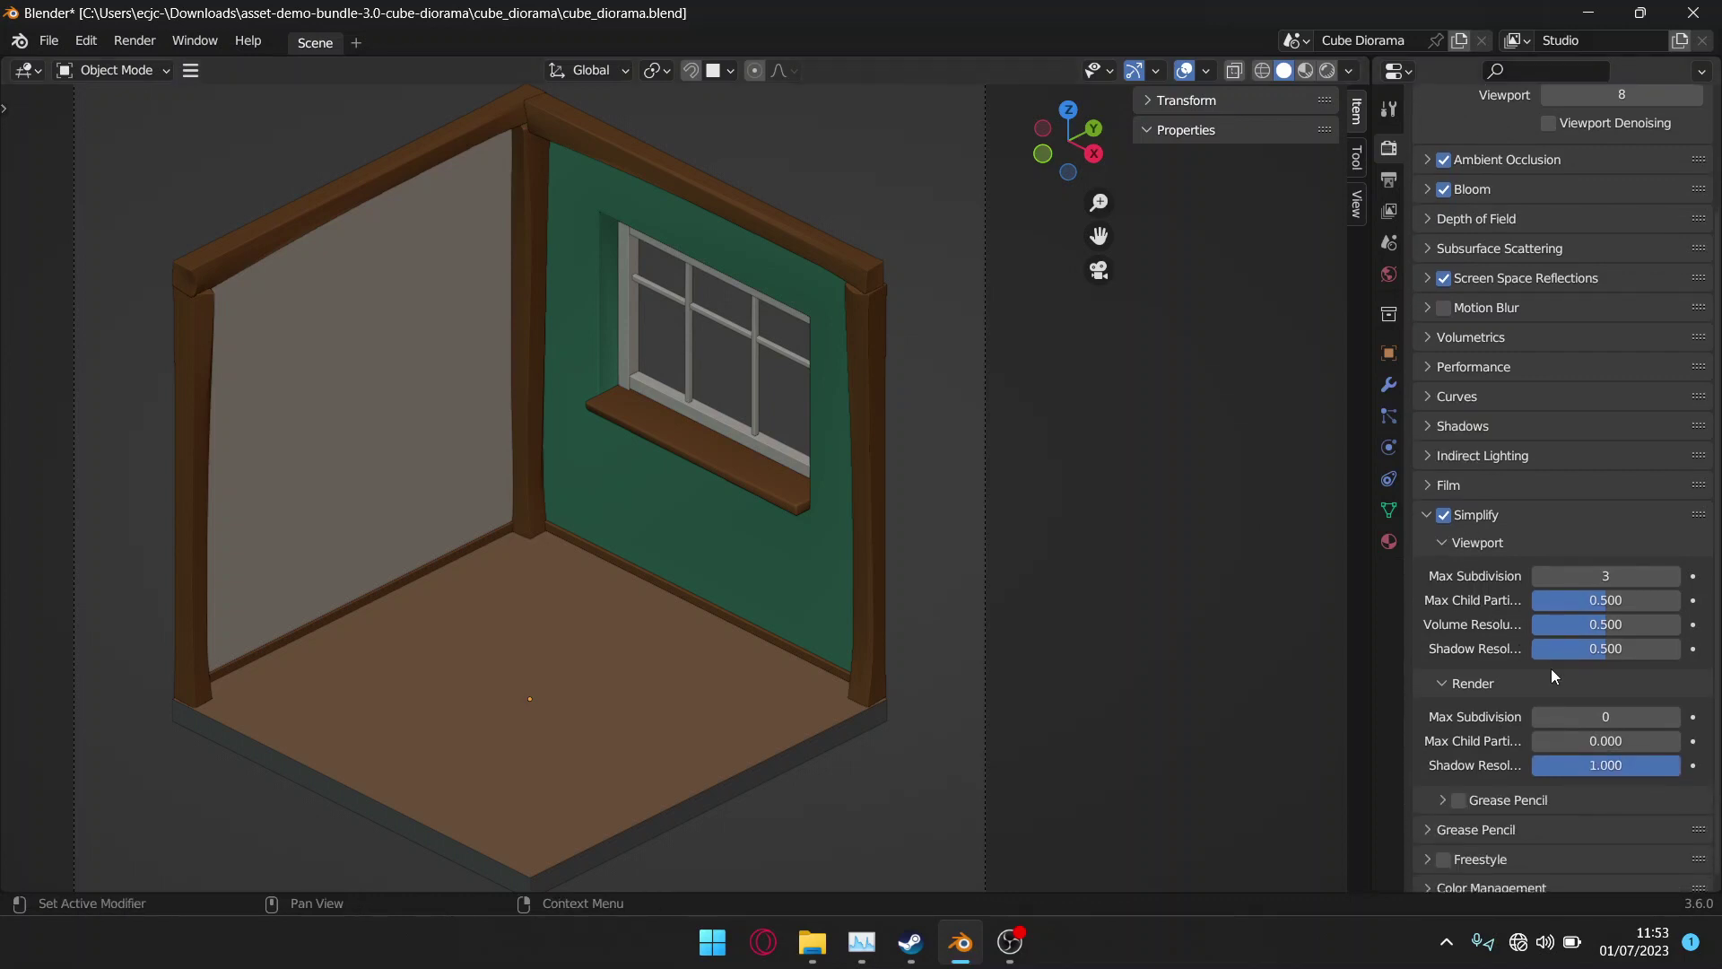
left_click(1587, 715)
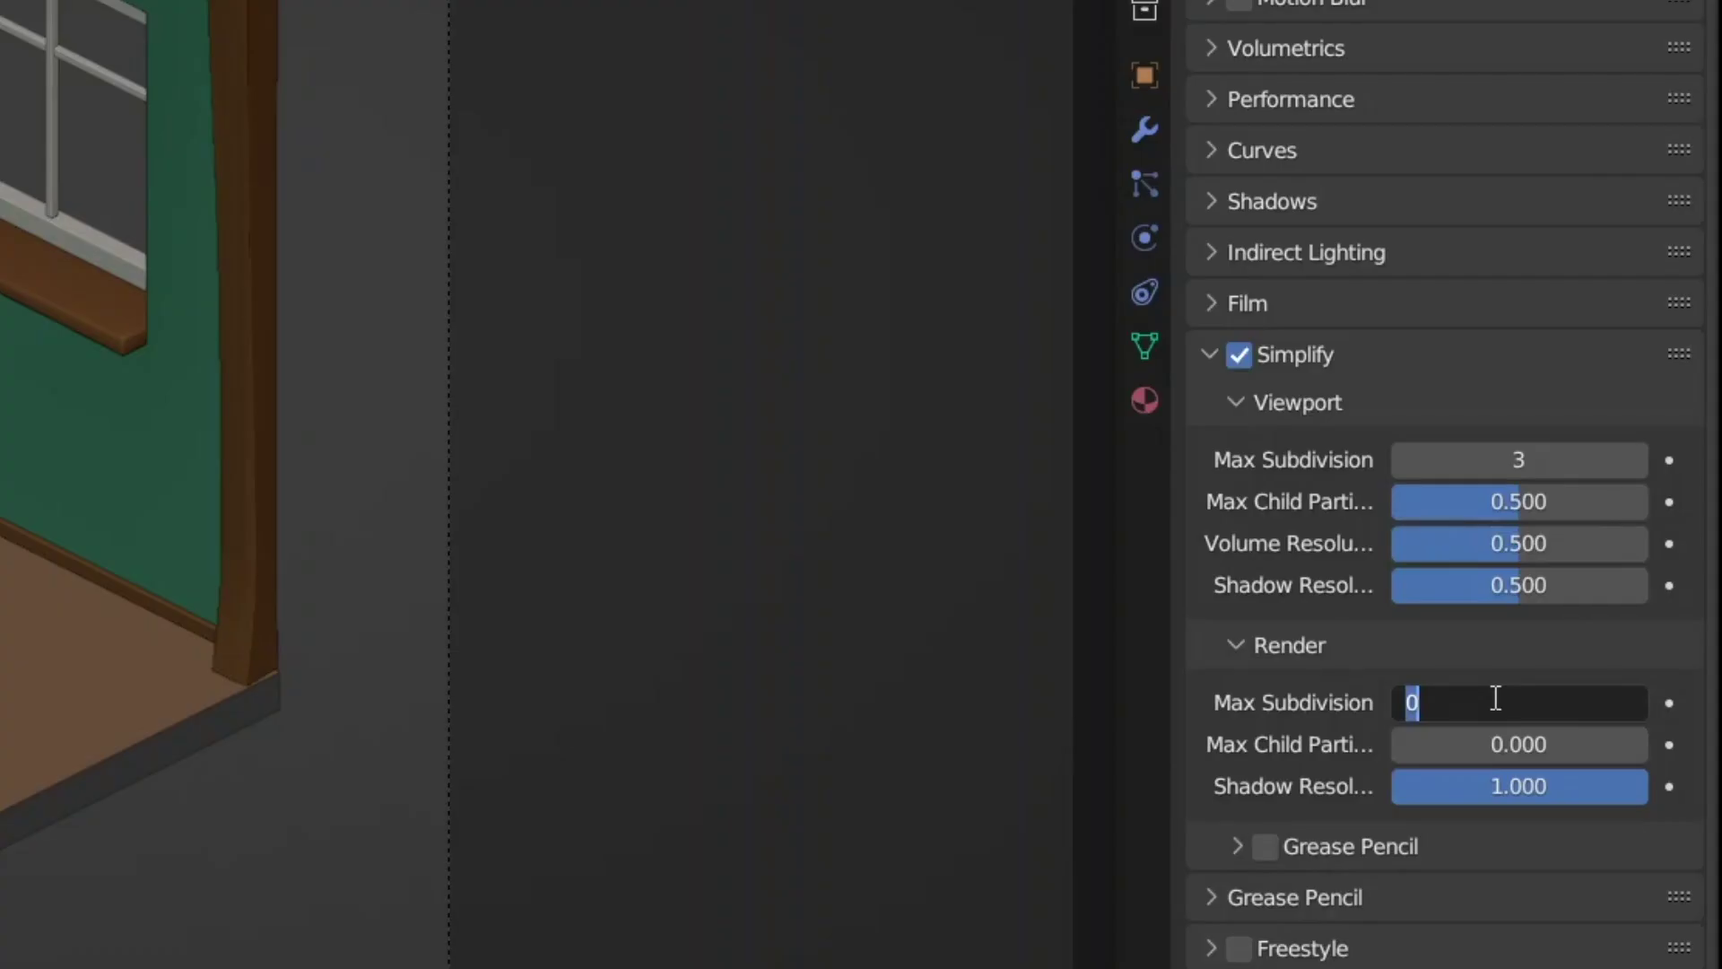
type("5")
key("Return")
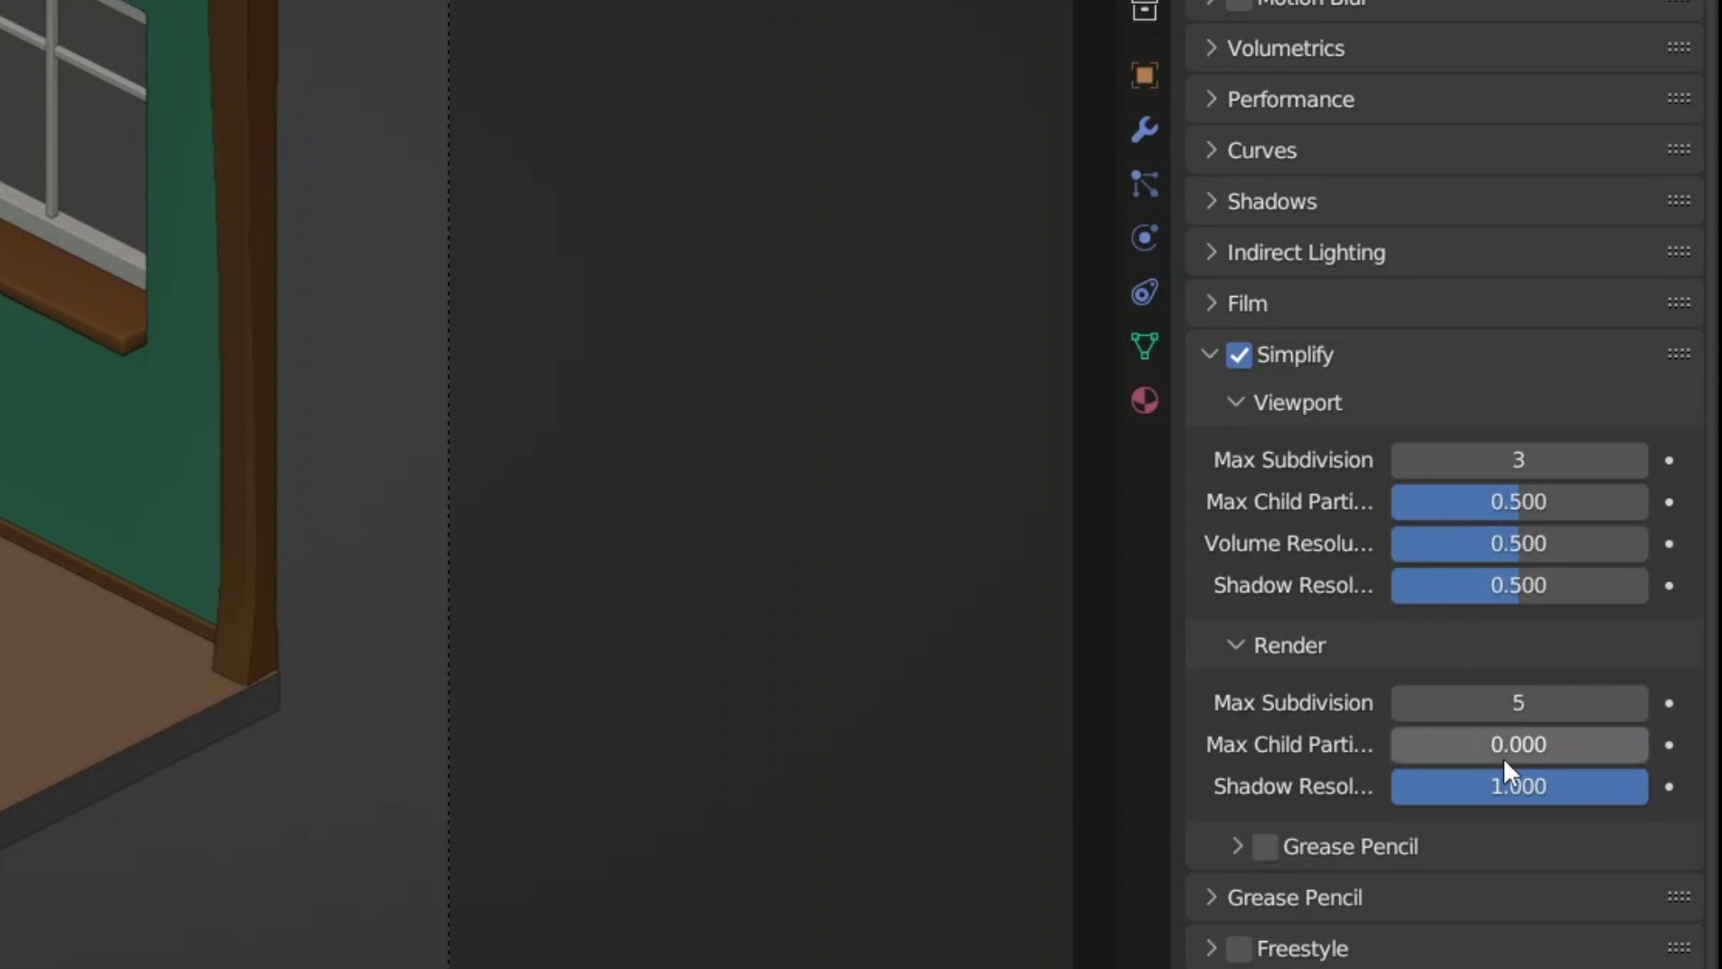
left_click(1503, 759)
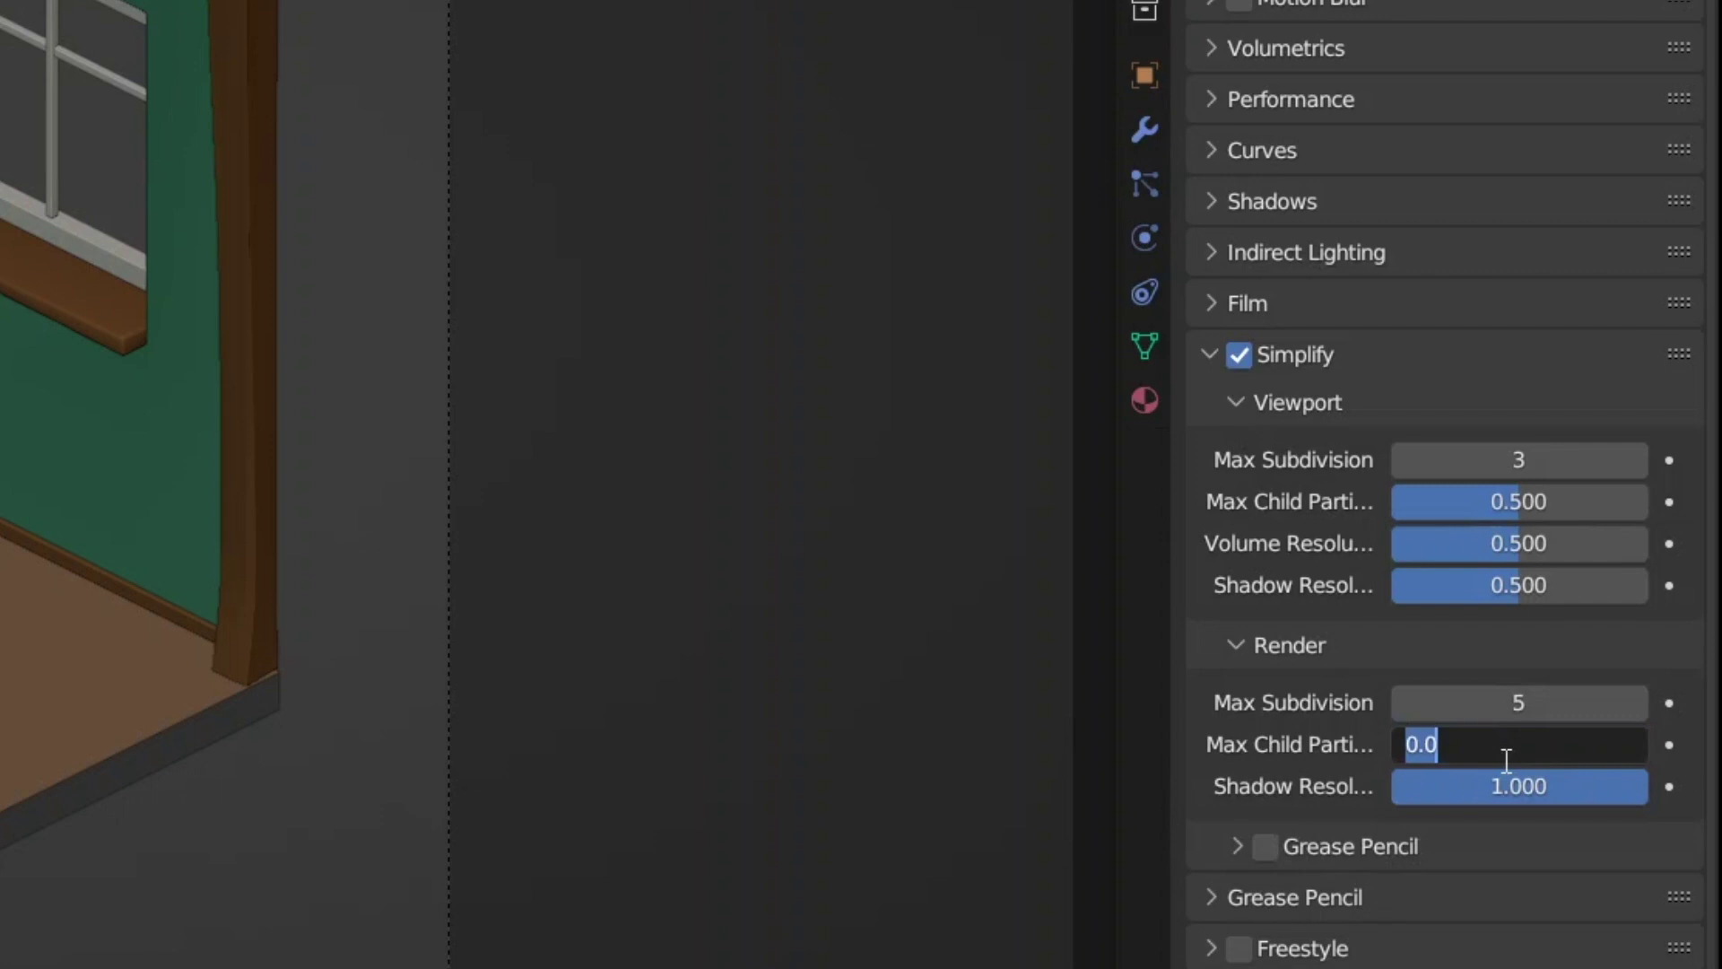
key("BackSpace")
type(".8")
key("Return")
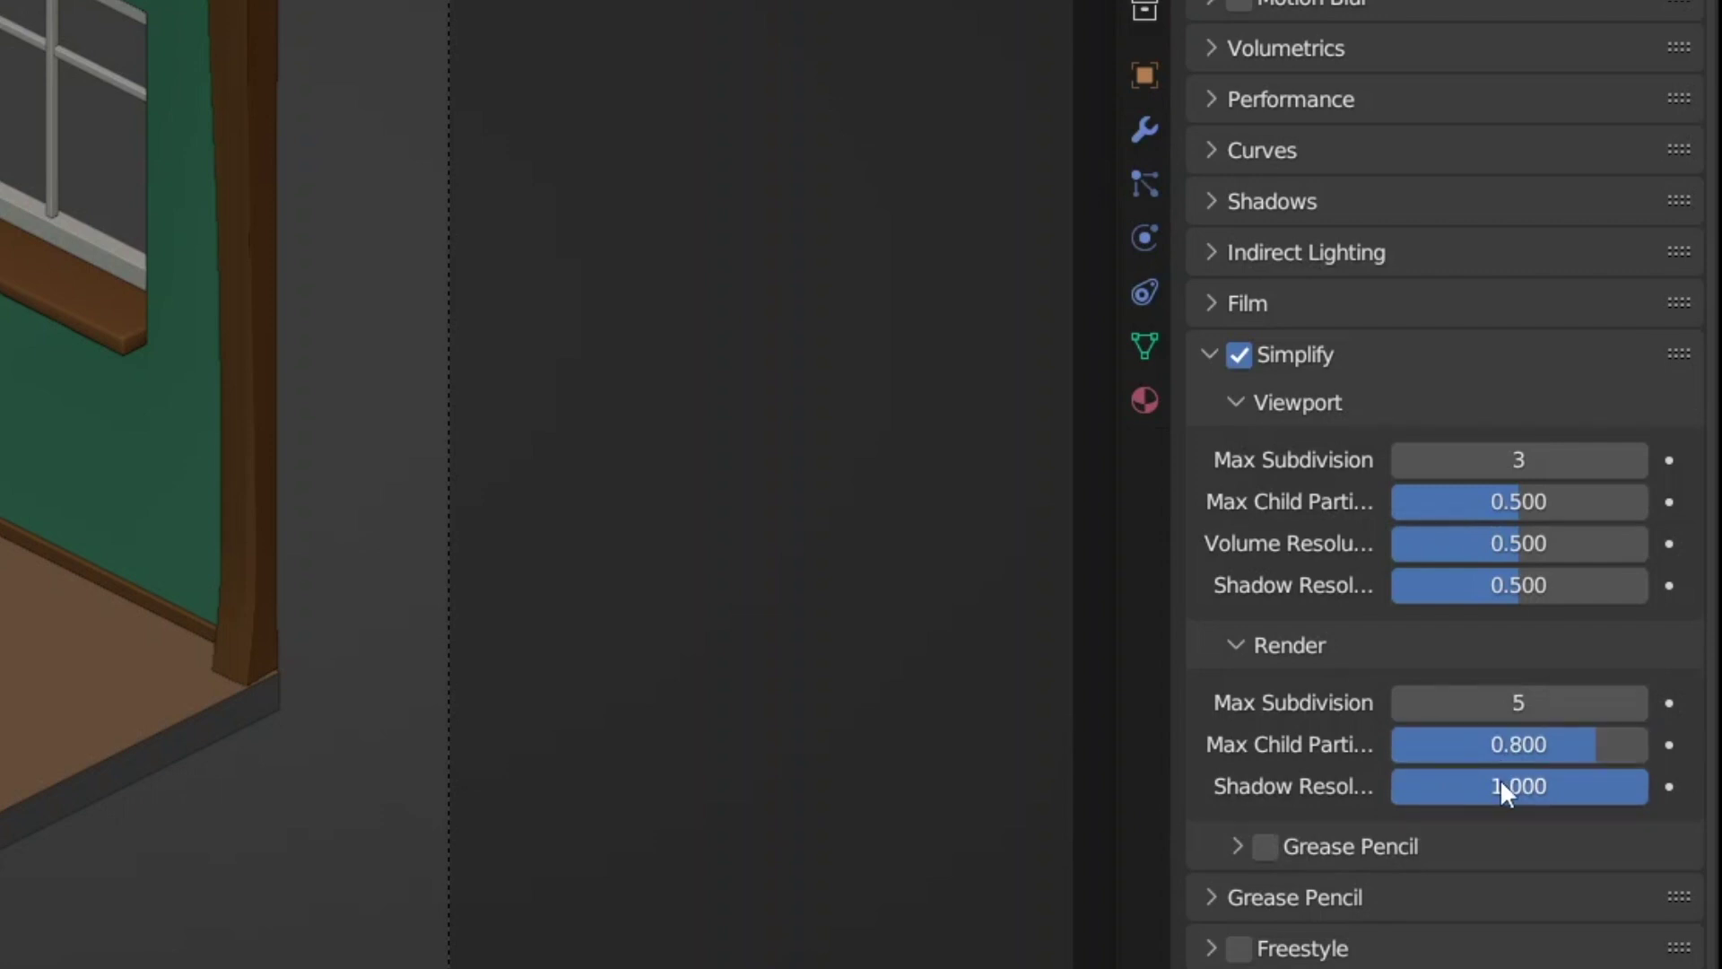
left_click(1455, 793)
key("BackSpace")
type(".8")
key("Return")
Step: Set Eevee render samples to 16 and turn off Screen Space Reflections
scroll(1453, 794, "up", 10)
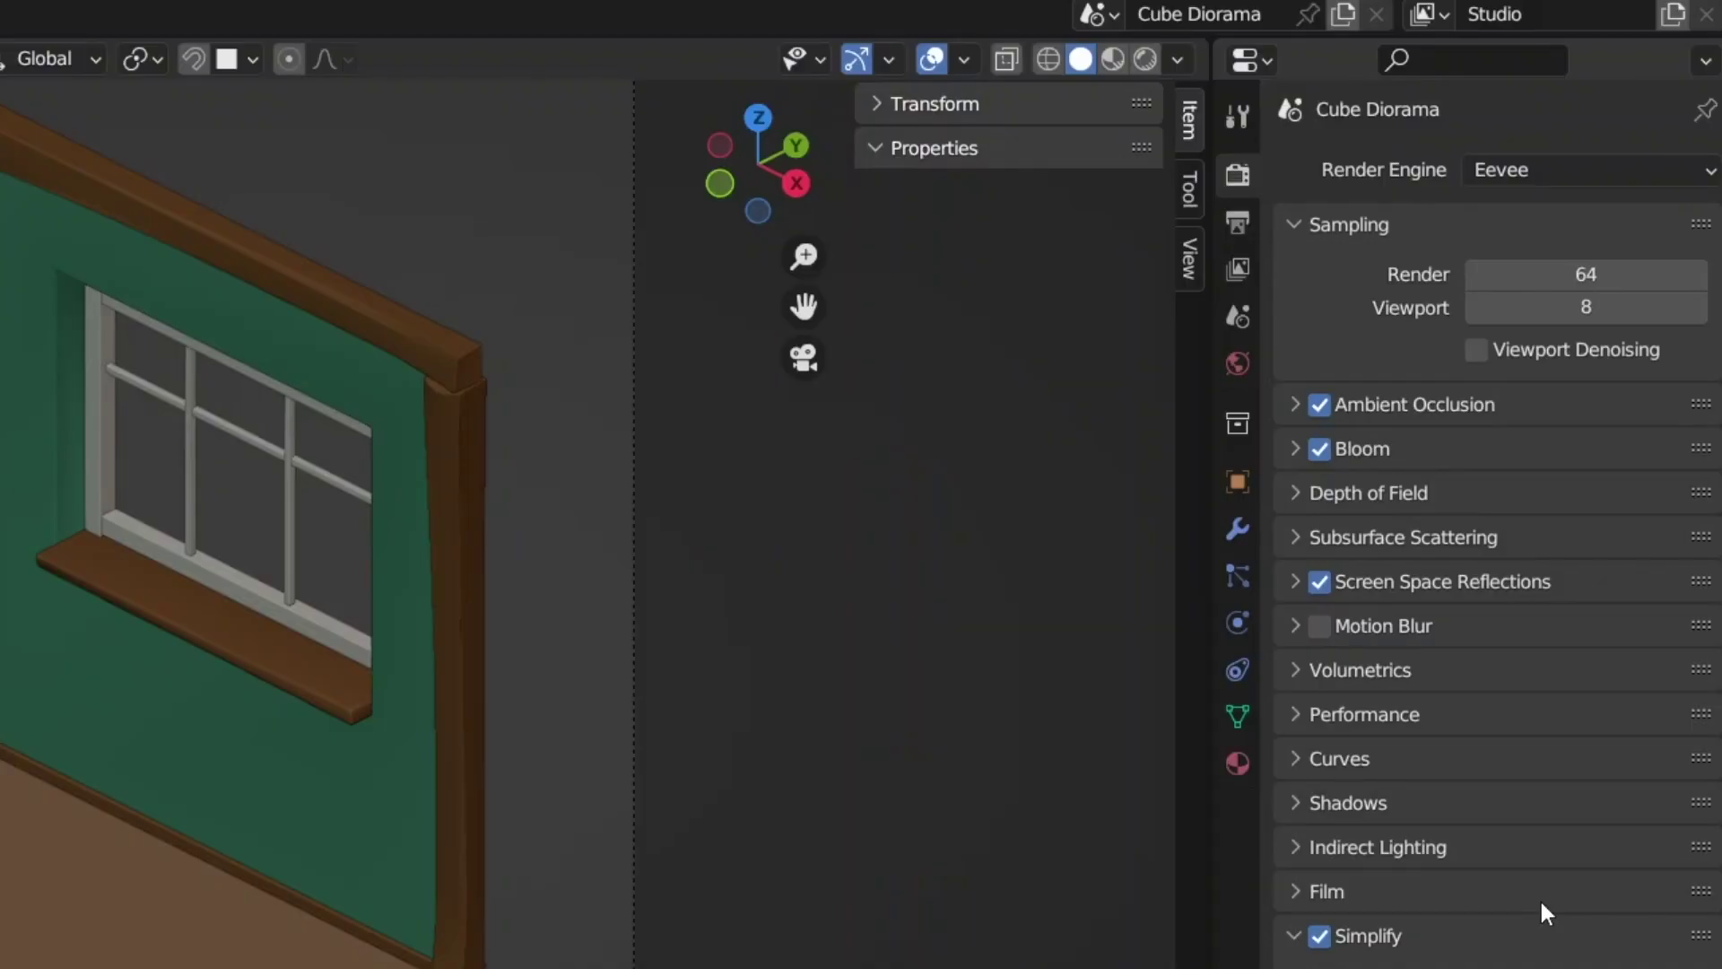
left_click(1554, 274)
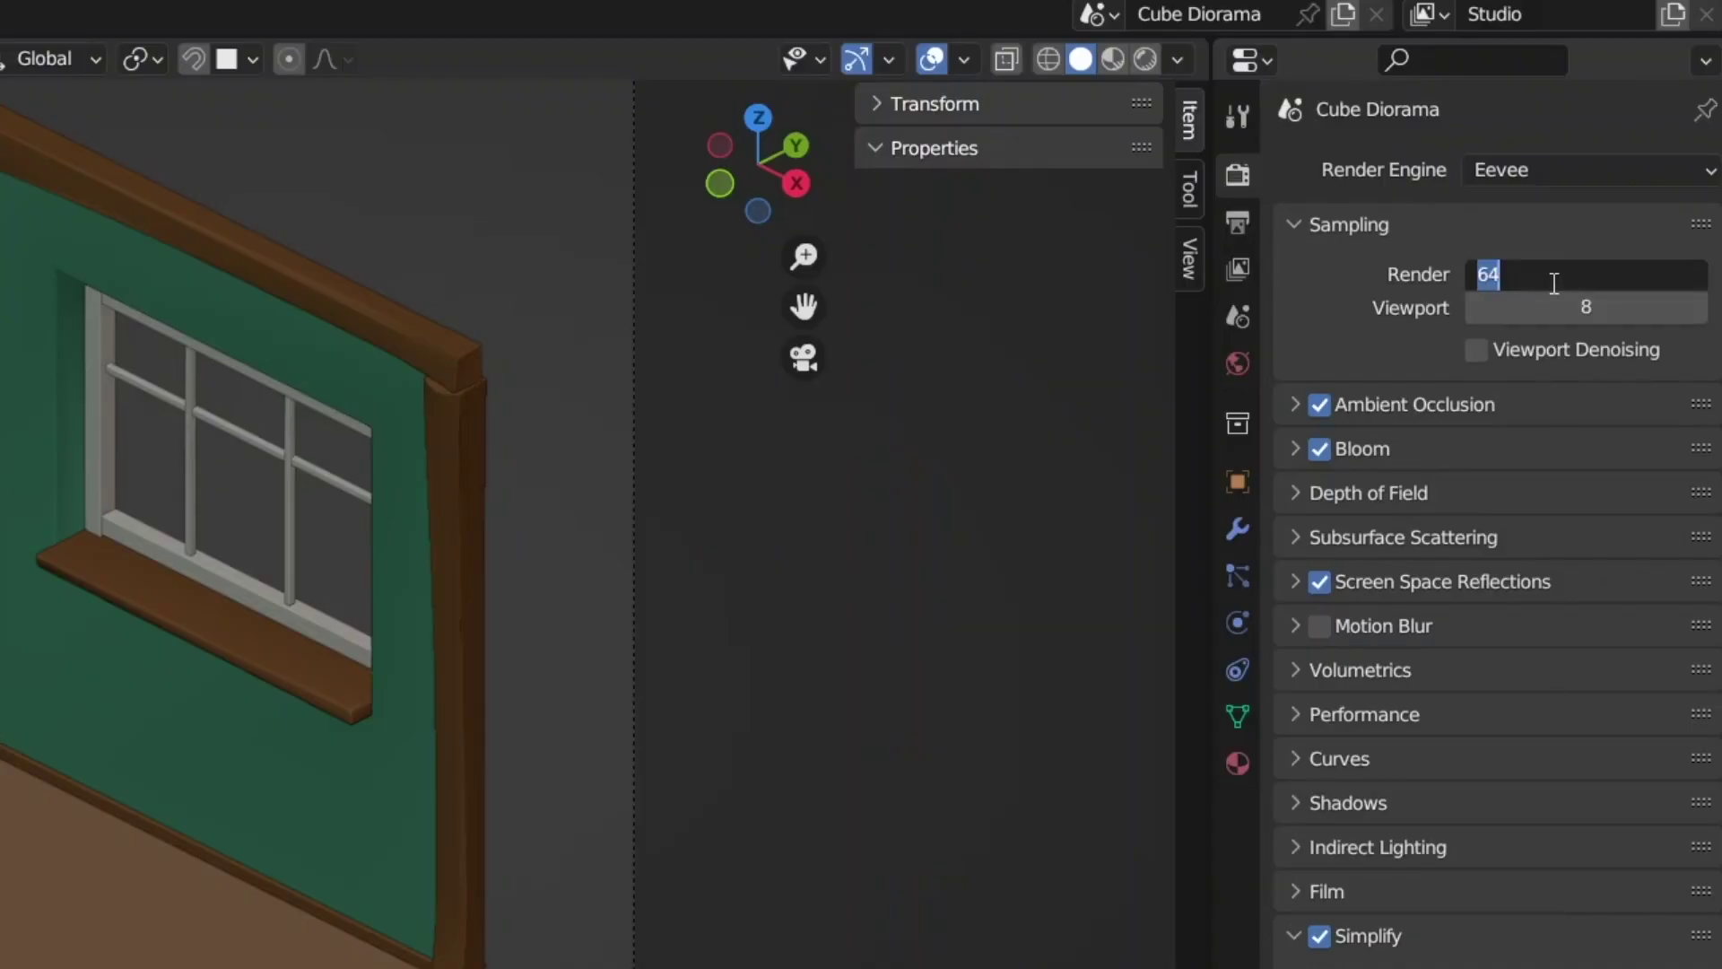
type("16")
key("Return")
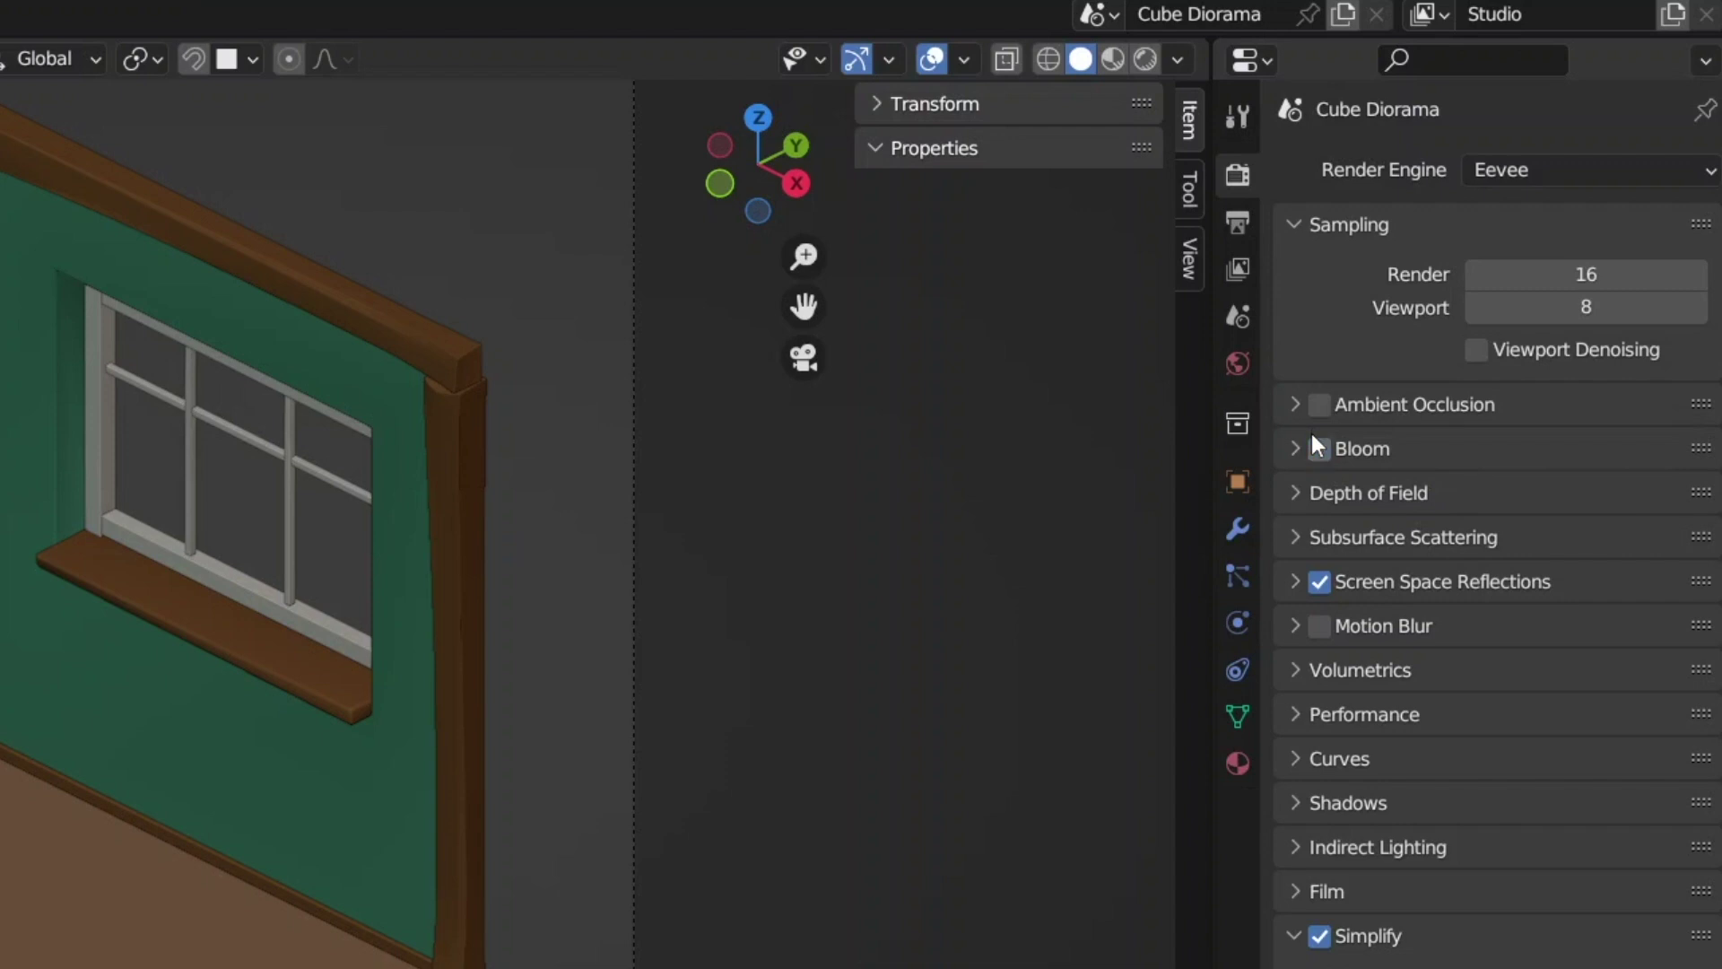
left_click(1321, 582)
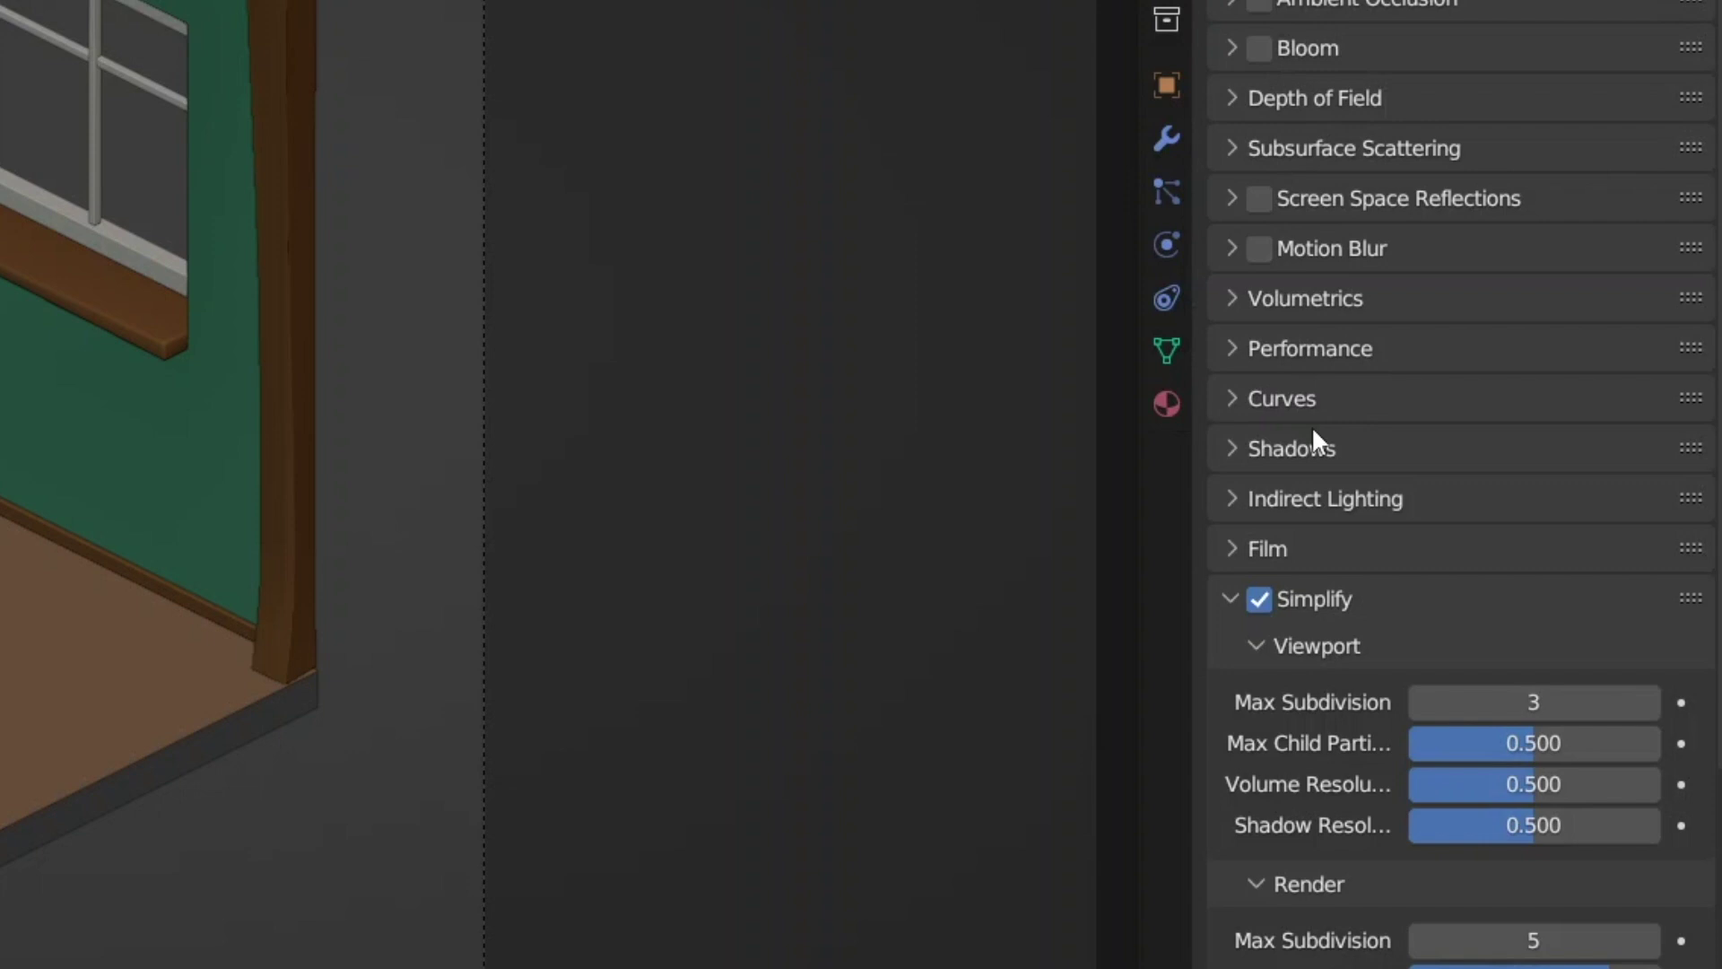
Step: Set Eevee shadow Cube Size to 512 px and Cascade Size to 256 px
left_click(1301, 448)
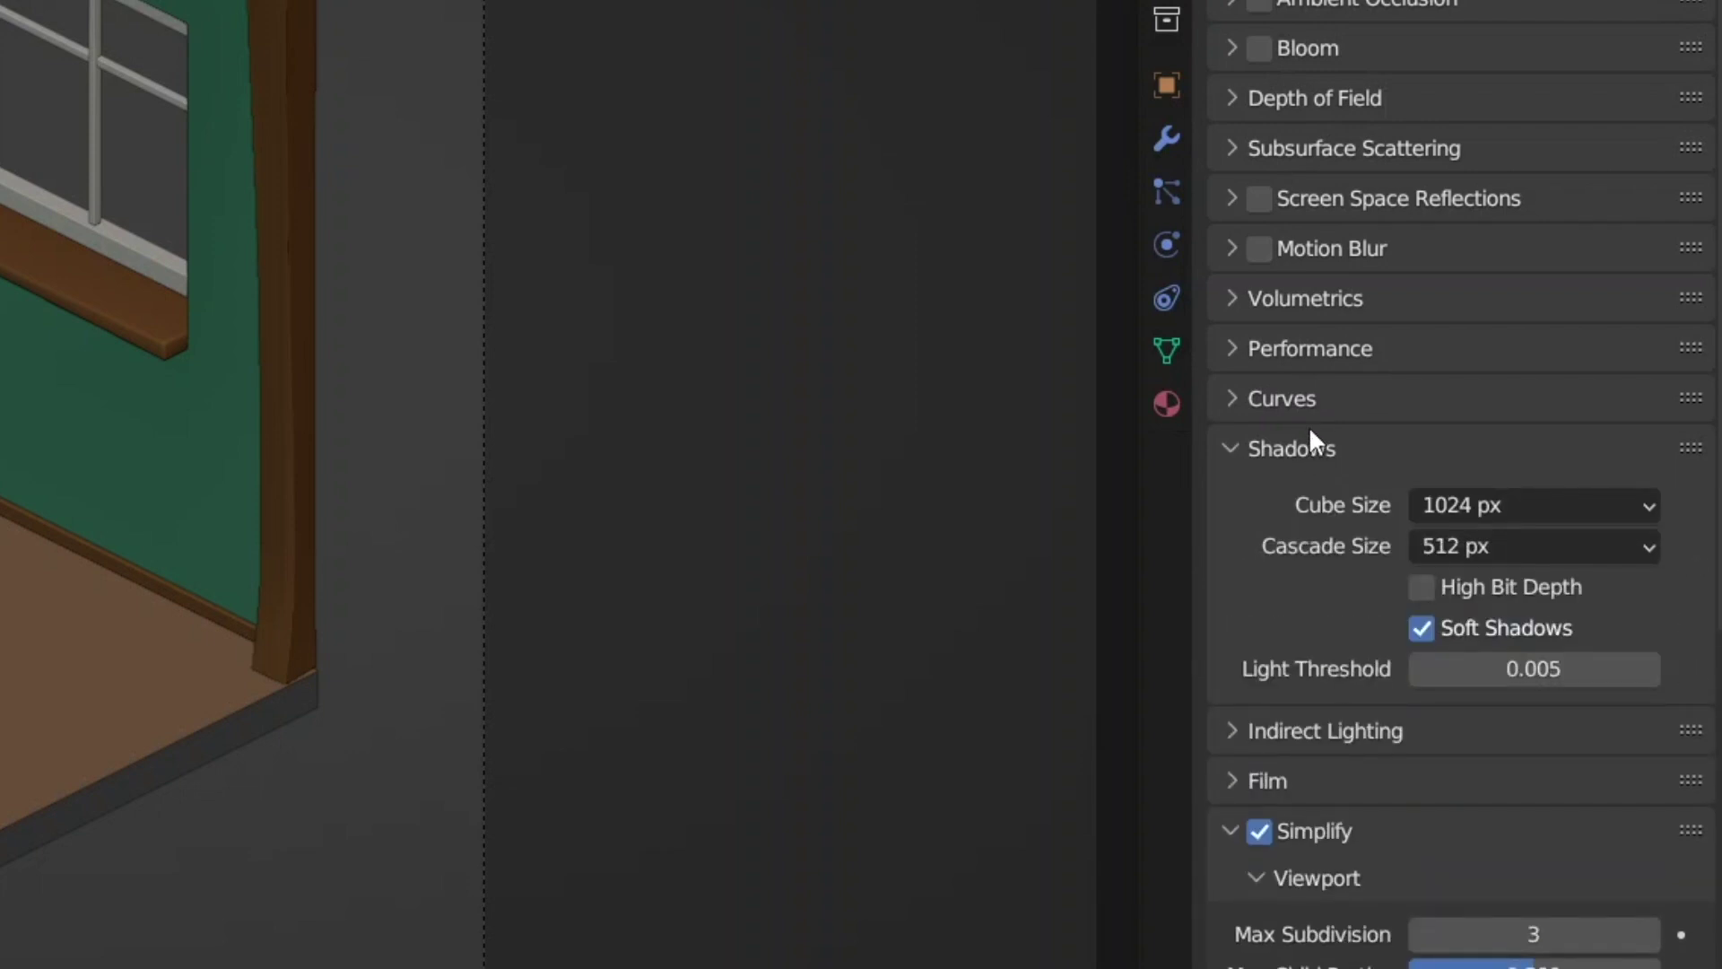
left_click(1446, 503)
left_click(1397, 664)
left_click(1477, 543)
left_click(1390, 671)
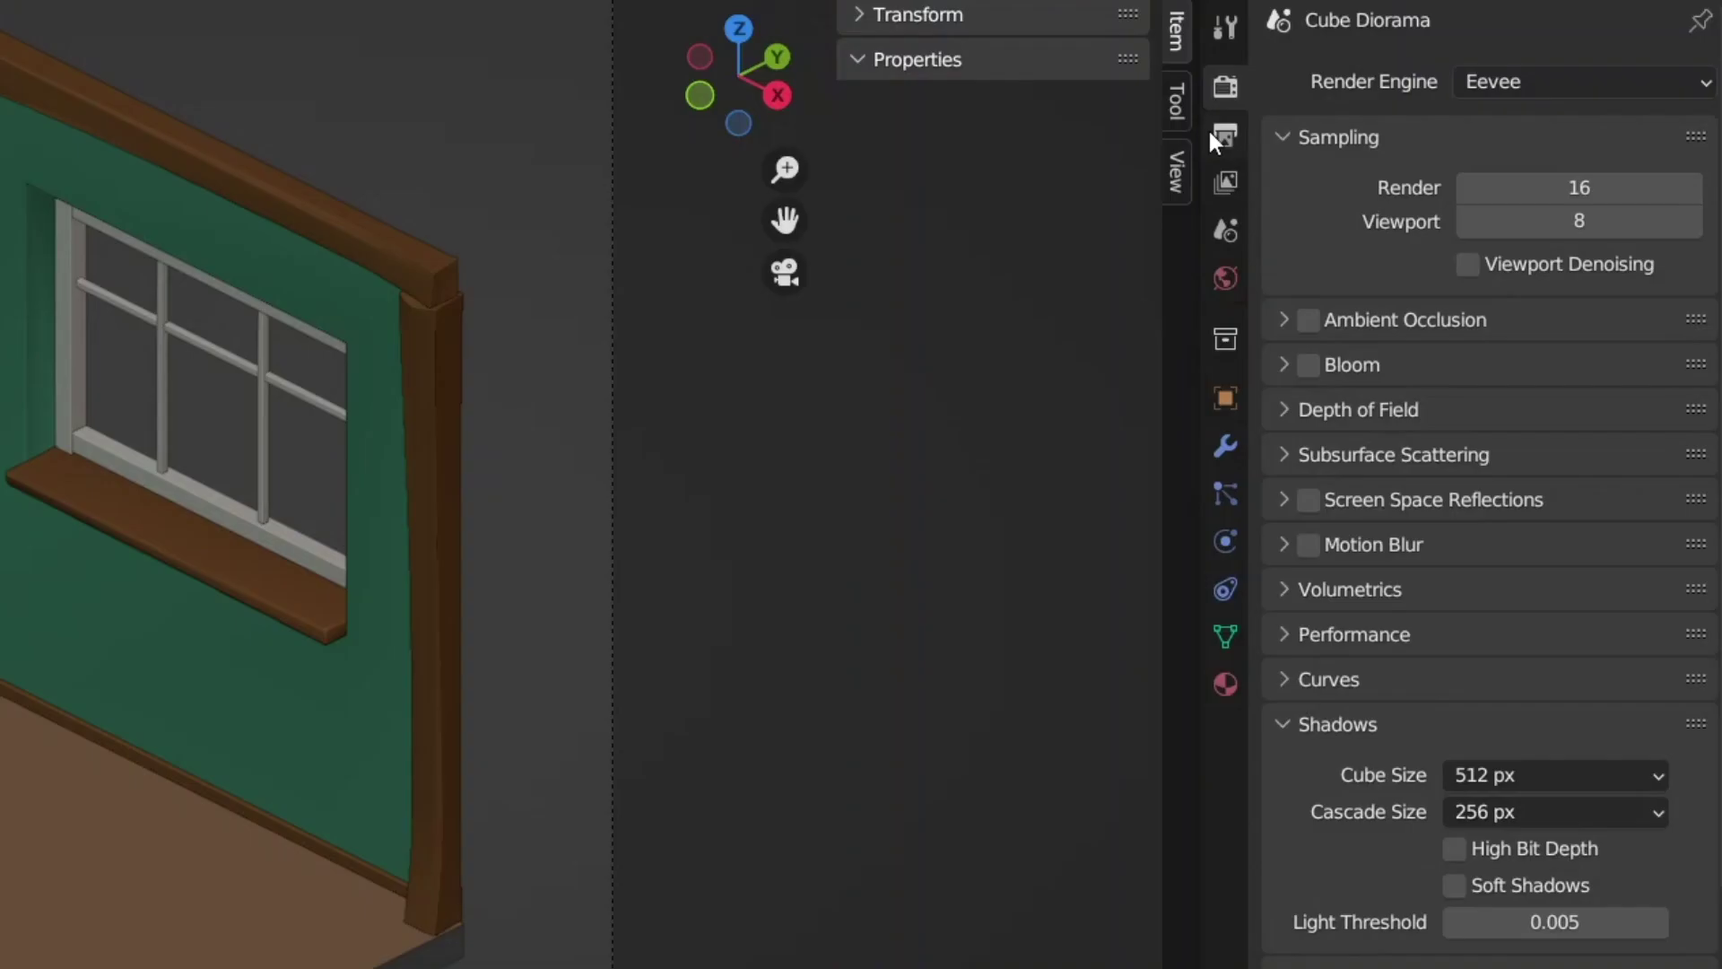
Step: In Output Properties, set the resolution scale to 85% of 1024 × 1024
left_click(1392, 170)
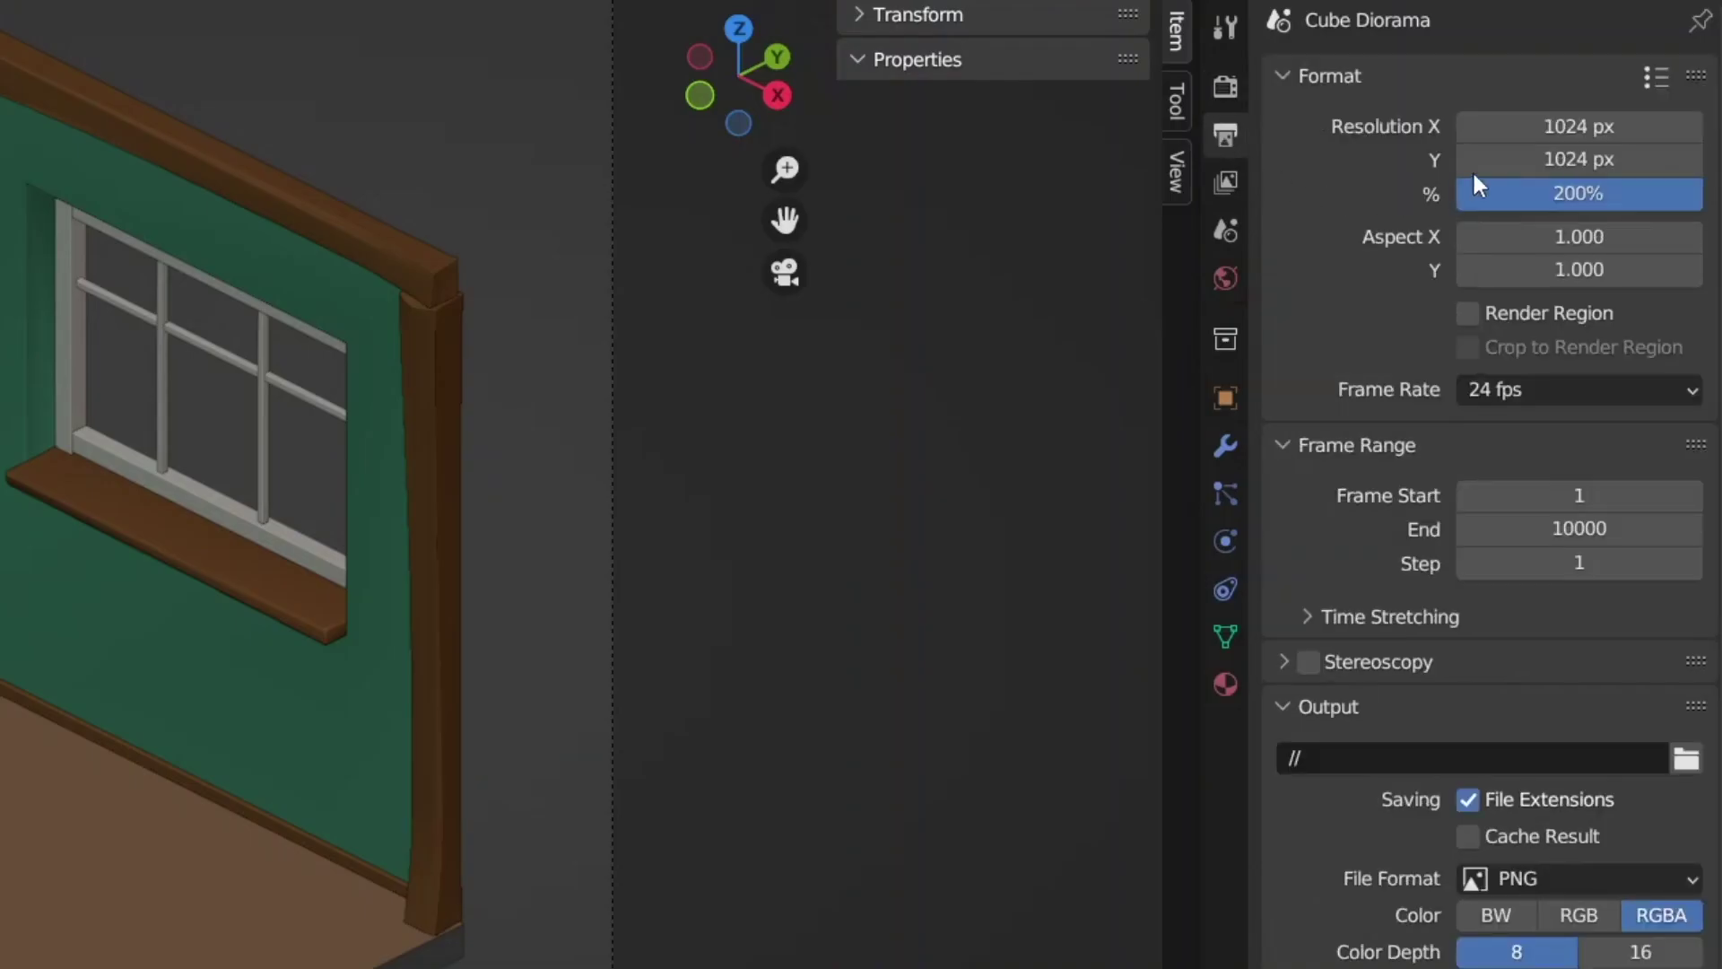
left_click(1528, 193)
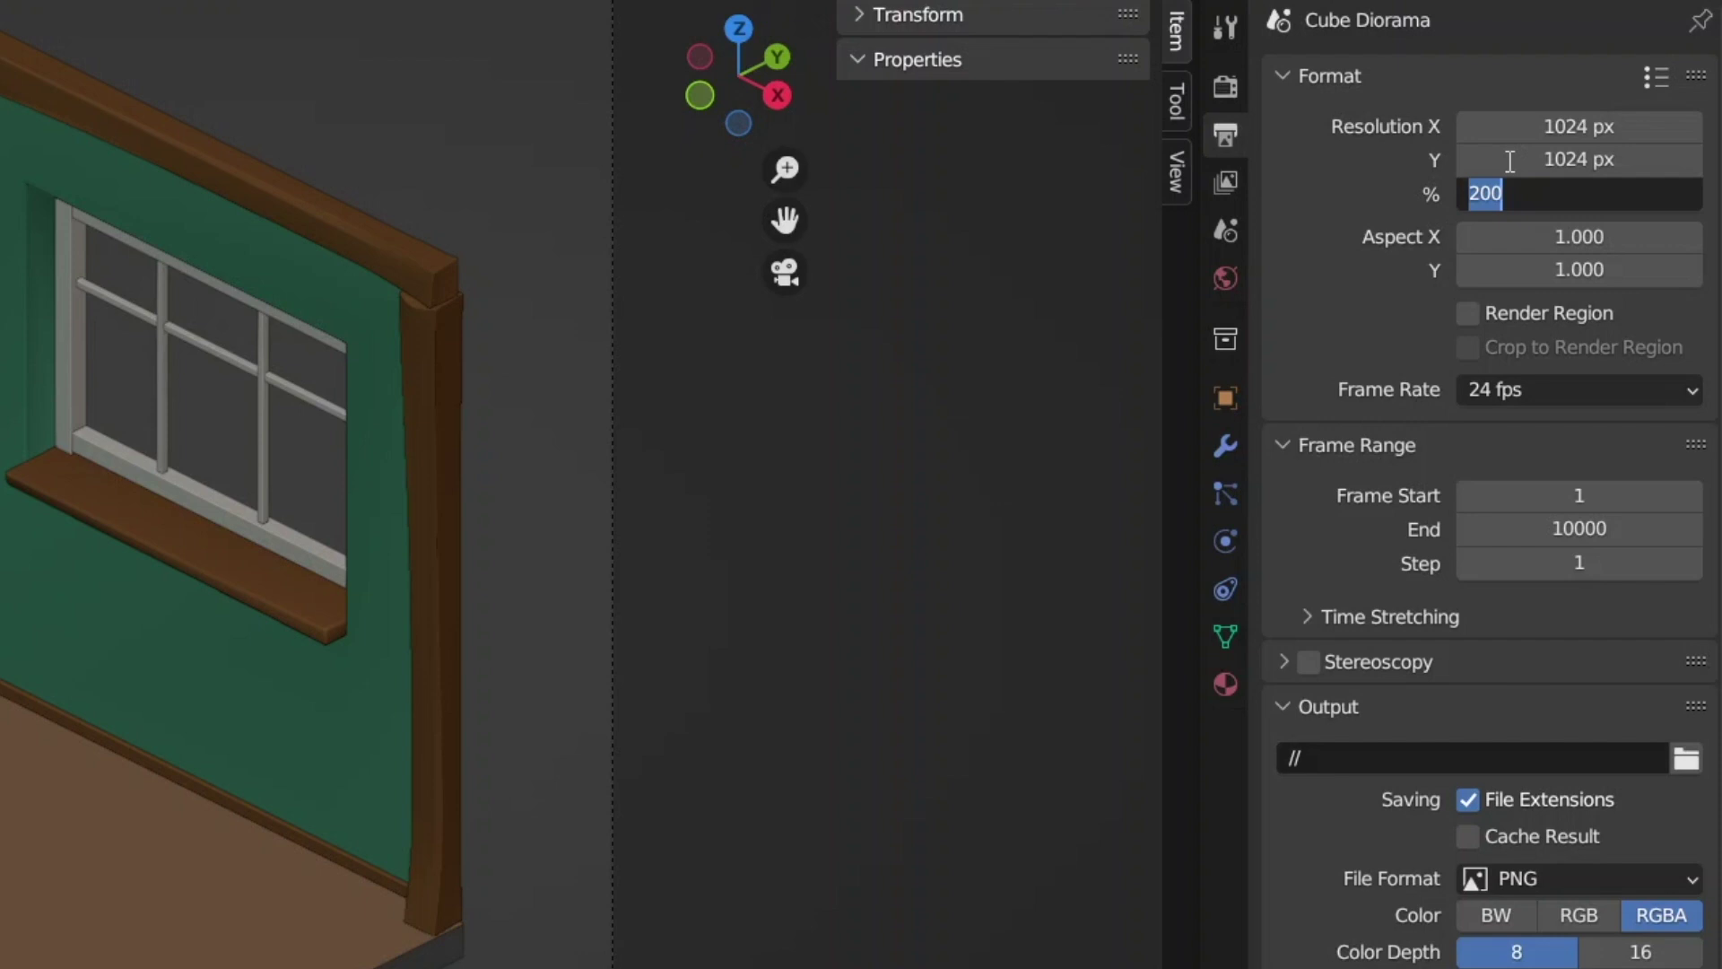
type("85")
key("Return")
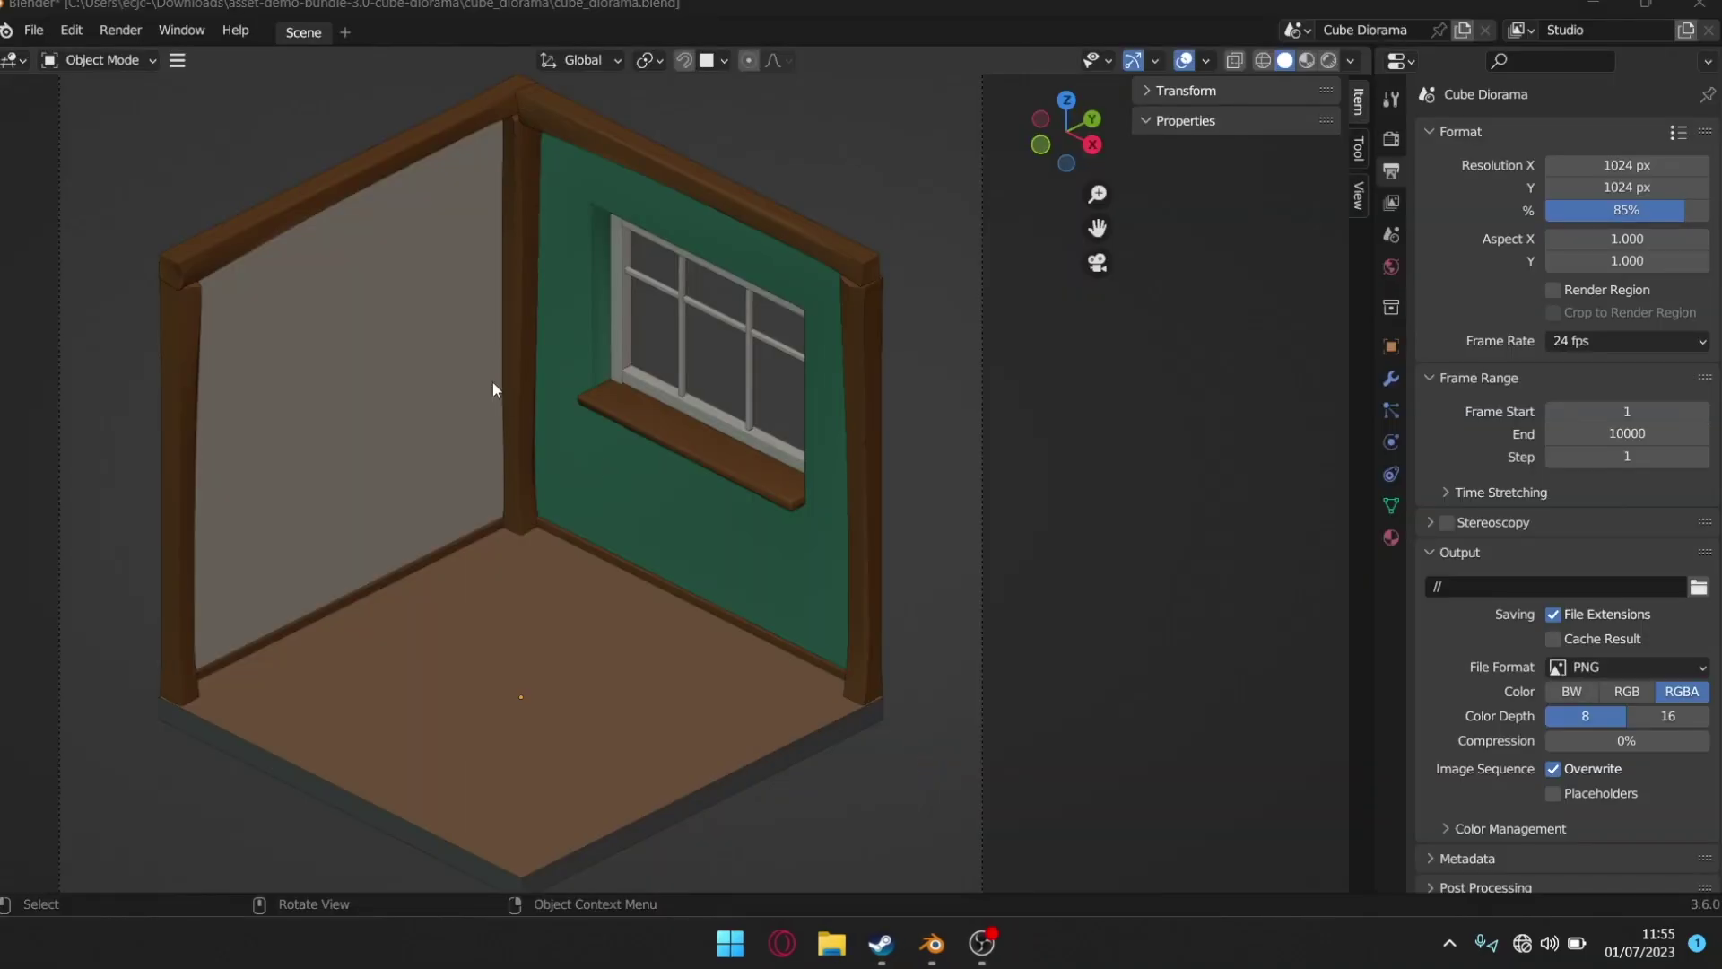
Step: Render the still image, maximize the render window, then start a second render
left_click(120, 30)
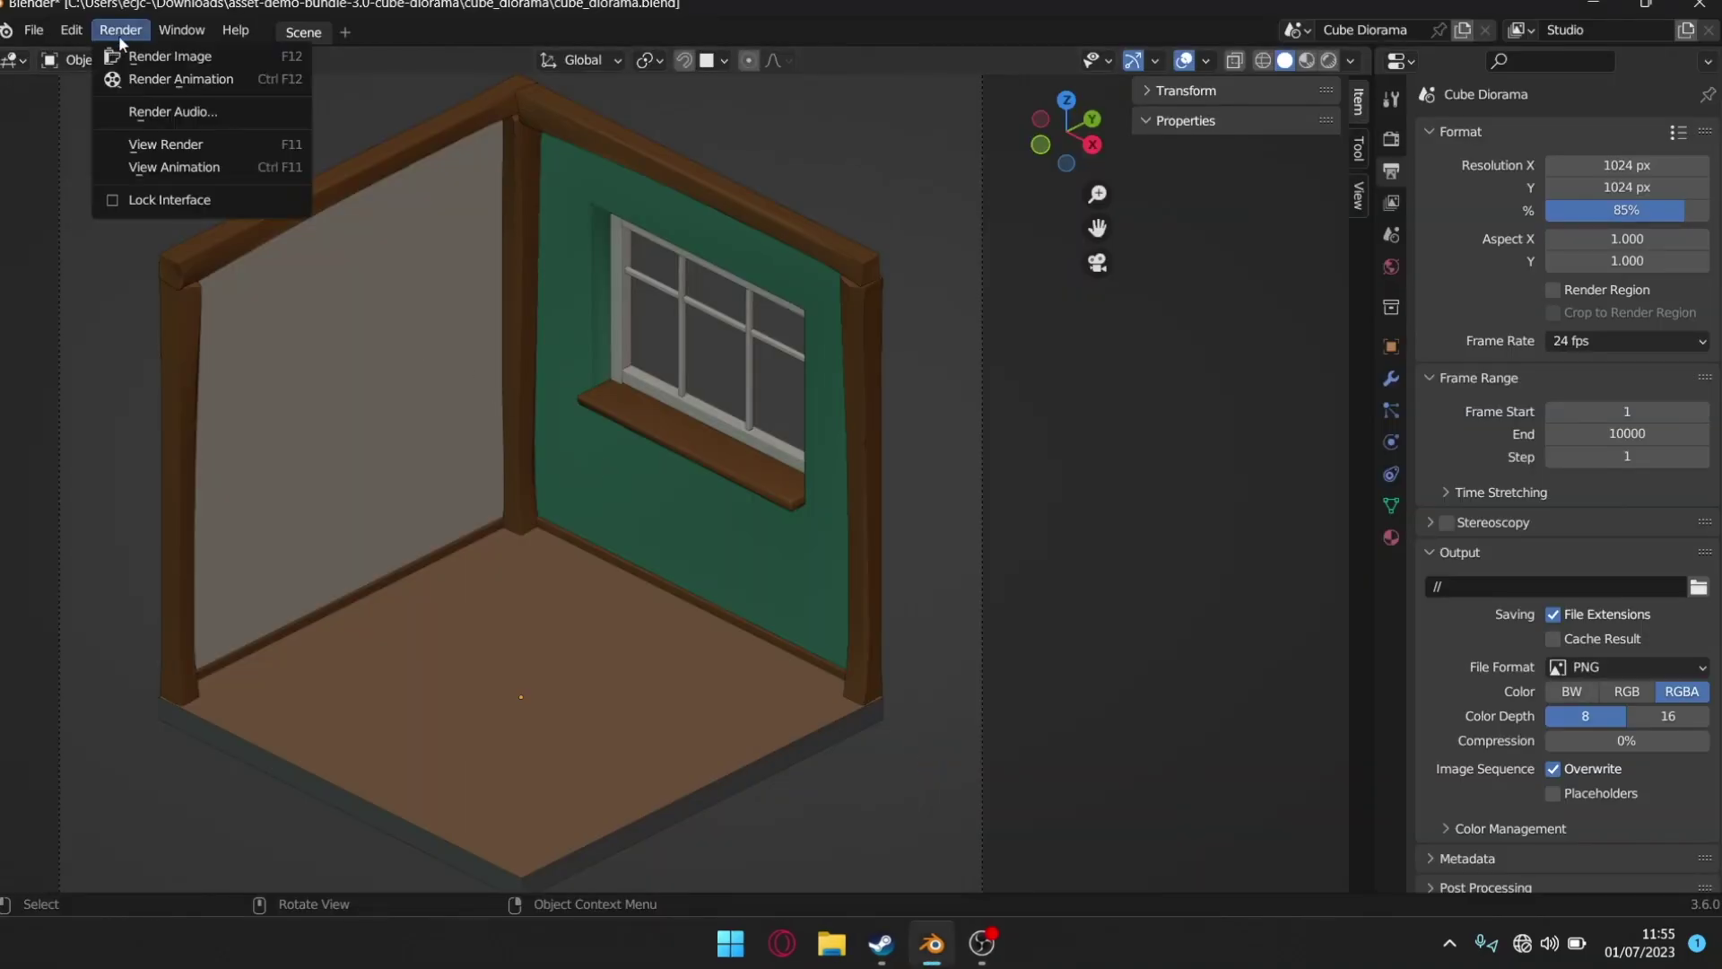
left_click(131, 57)
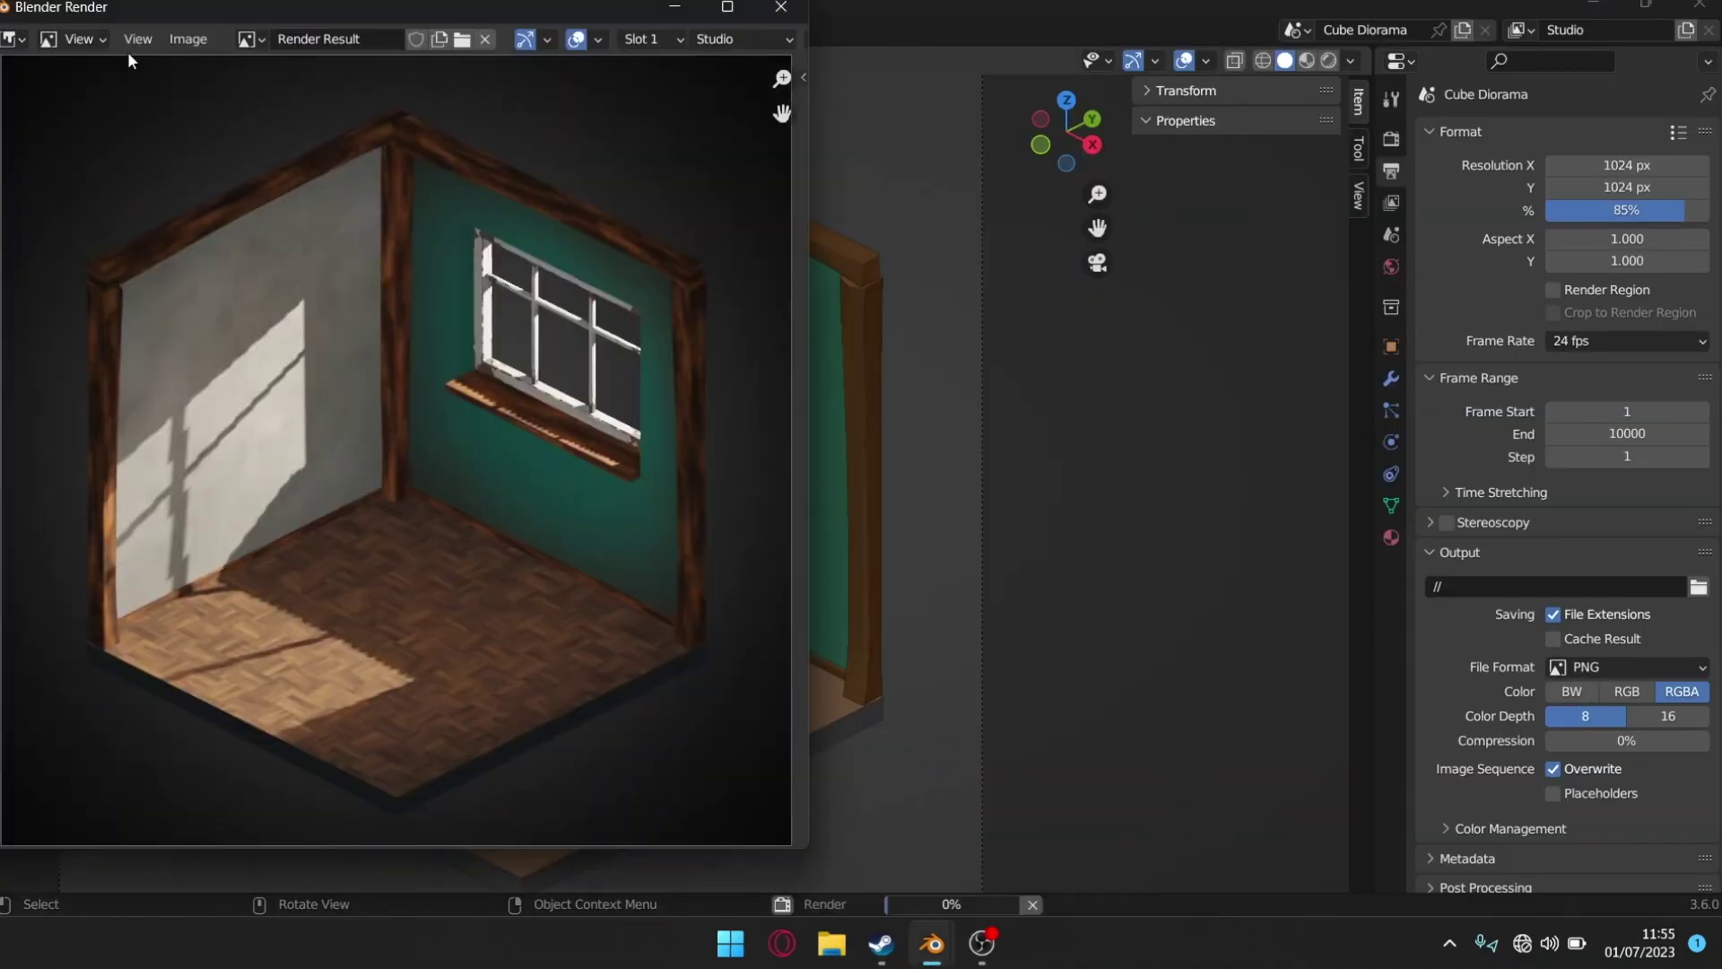
left_click(731, 7)
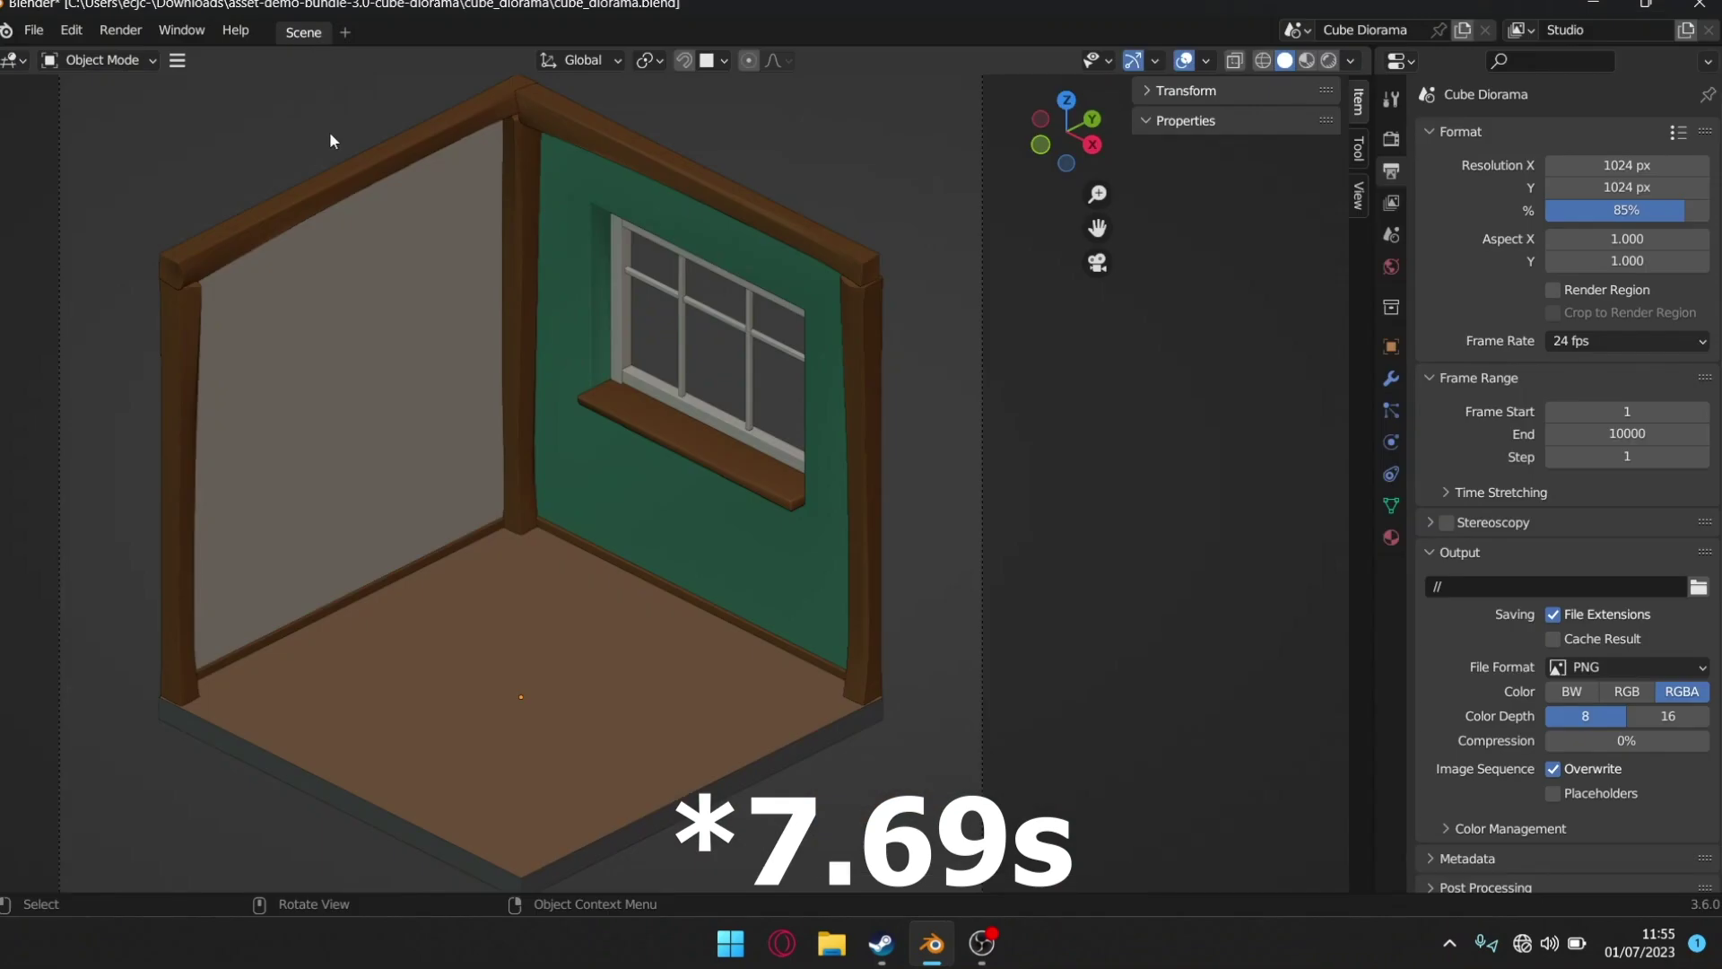
left_click(120, 30)
left_click(127, 57)
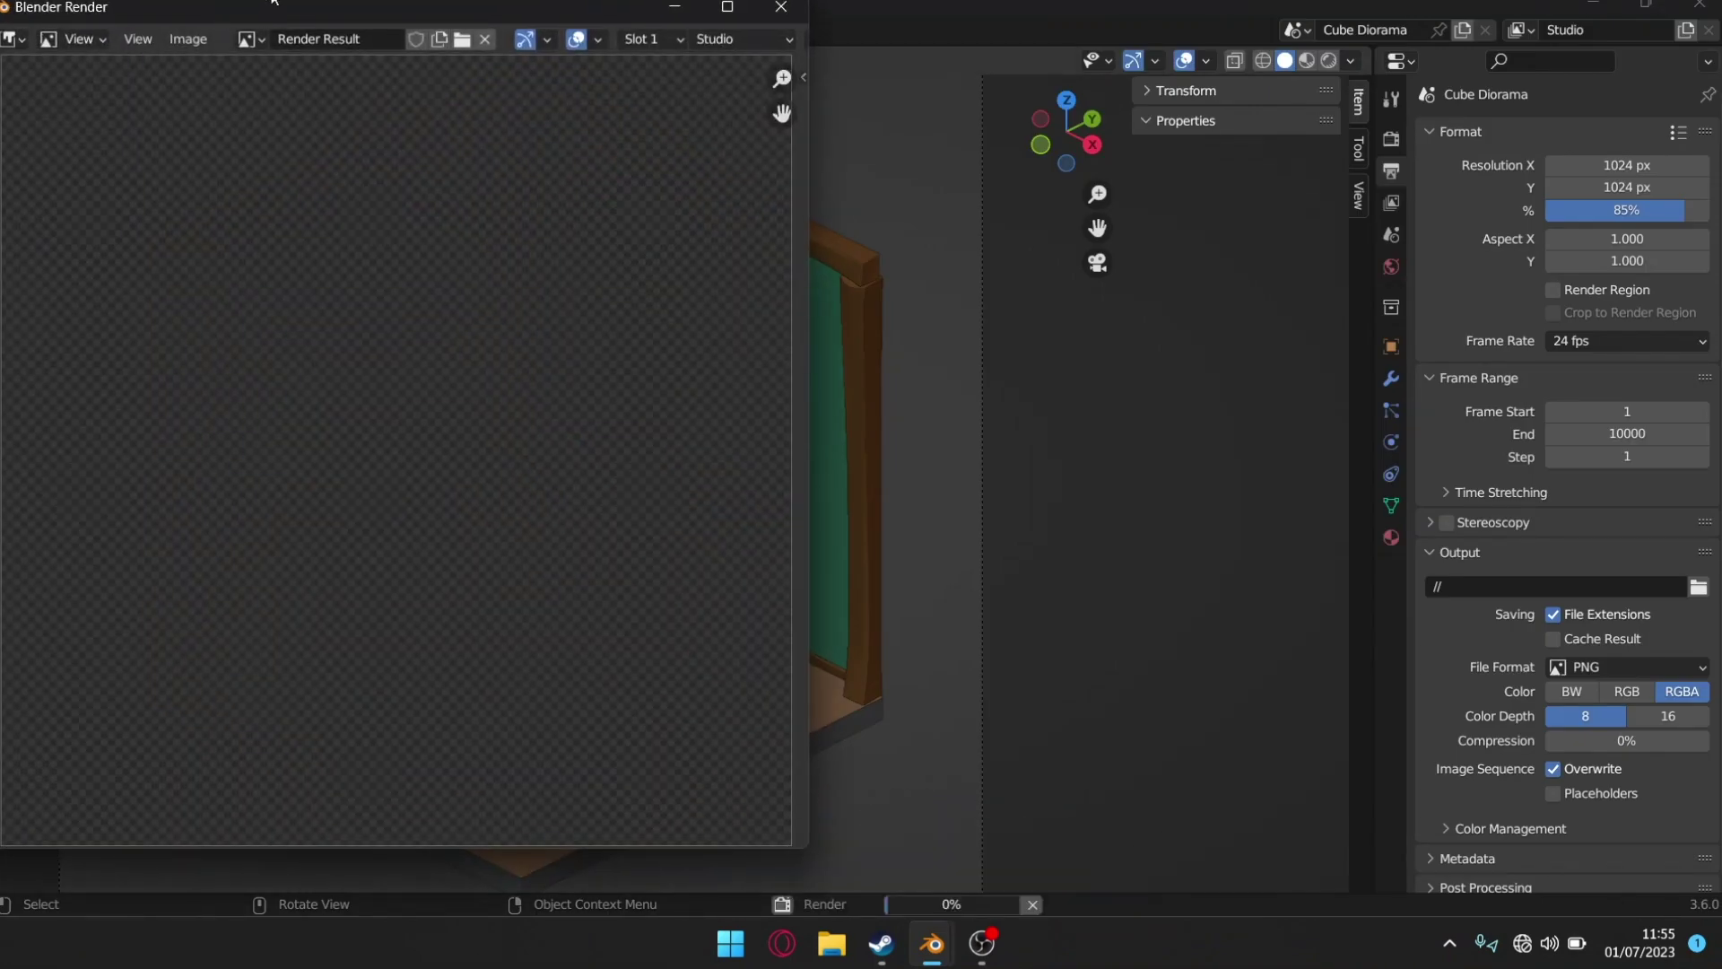